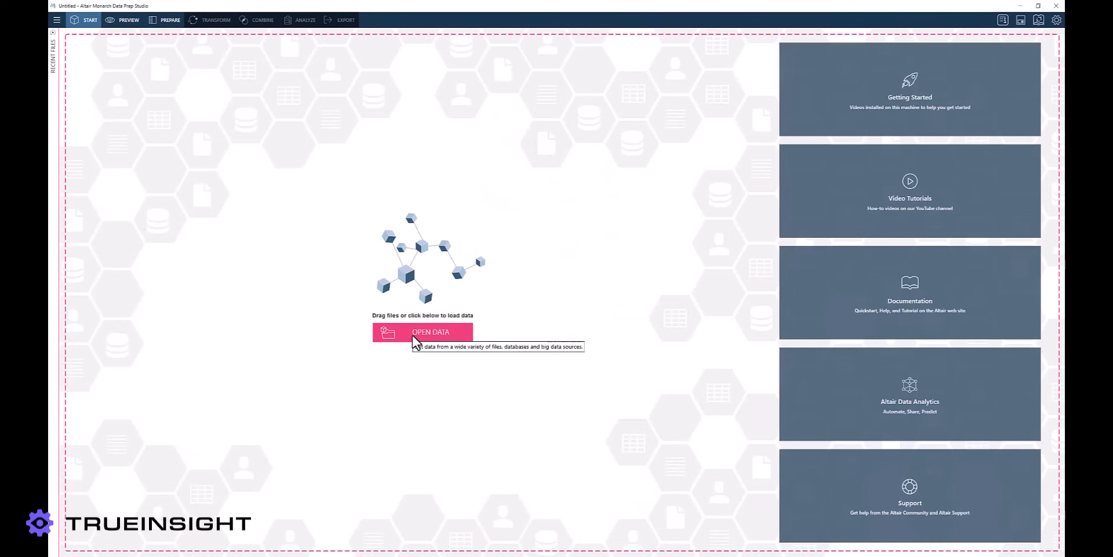
Step: Load EmployeeReport_FakeNames.xlsx through Excel Worksheet Design from the spreadsheet data sources
{"action": "left_click", "coordinate": [416, 340]}
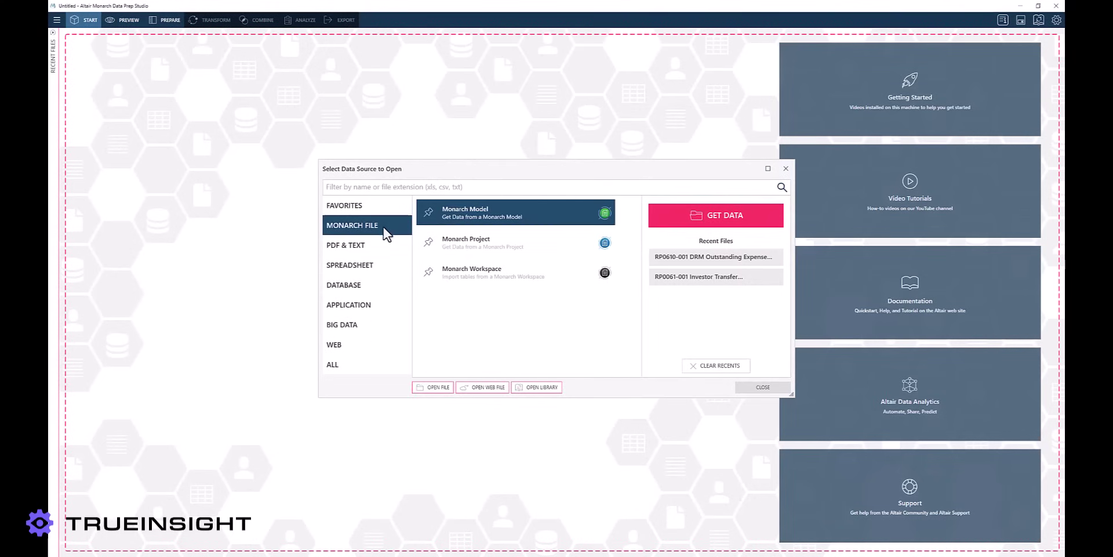
{"action": "left_click", "coordinate": [367, 372]}
{"action": "scroll", "coordinate": [469, 274], "scroll_direction": "down", "scroll_amount": 3}
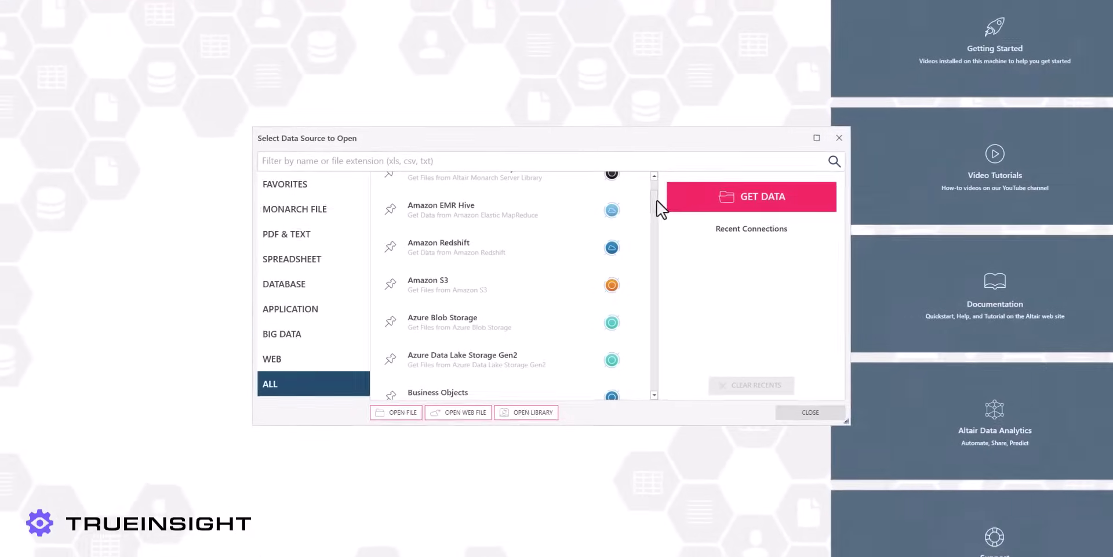
{"action": "left_click_drag", "start_coordinate": [649, 207], "coordinate": [663, 274]}
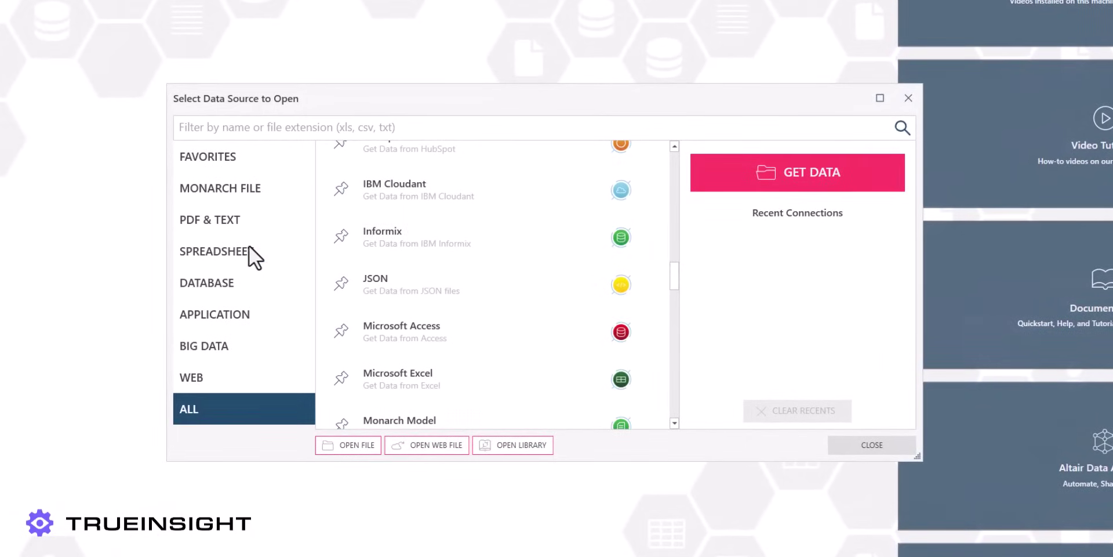
{"action": "left_click", "coordinate": [250, 250]}
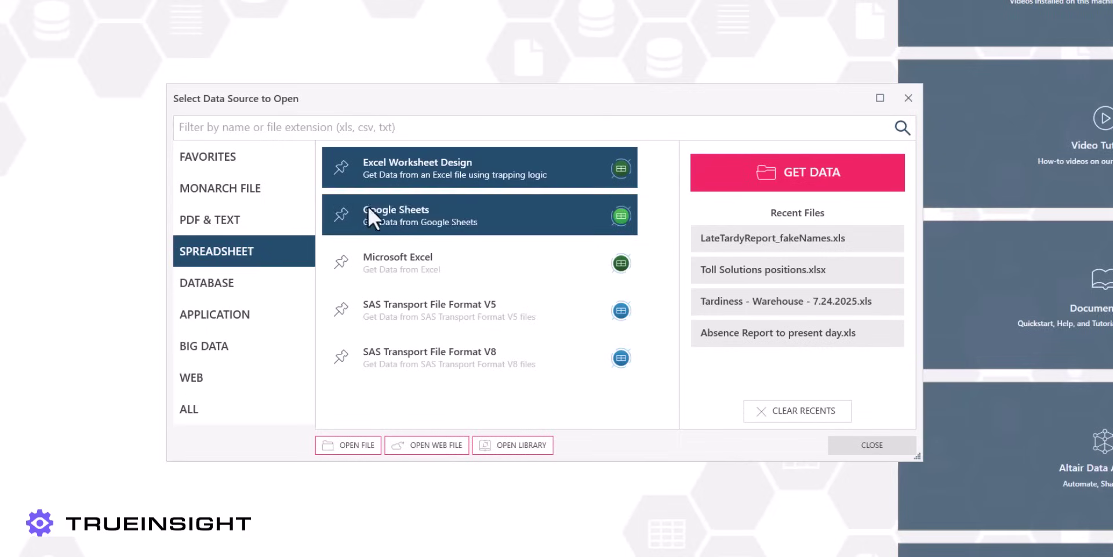
{"action": "double_click", "coordinate": [430, 172]}
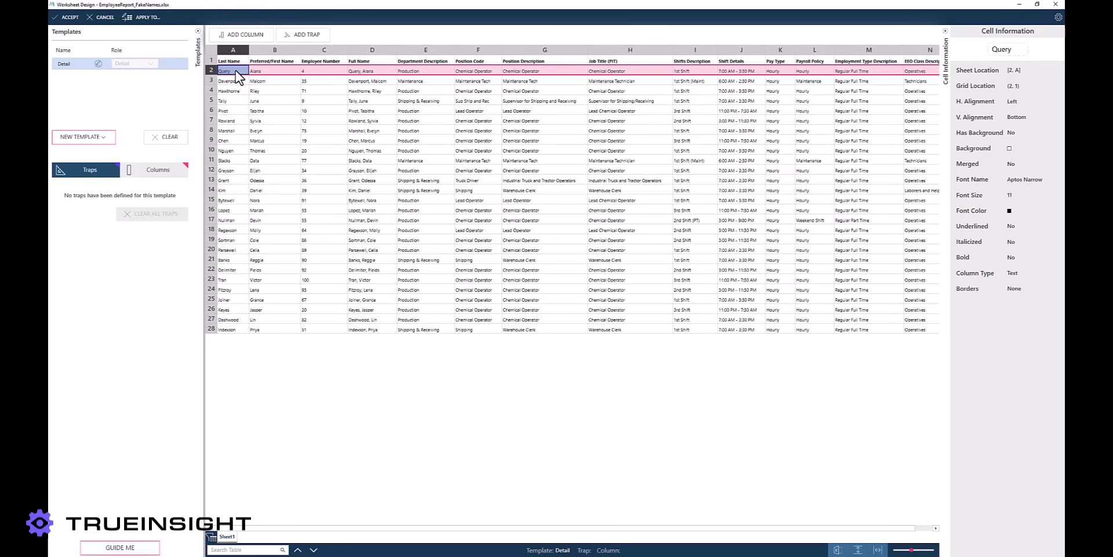
Step: Add column A named Last Name and column B named Preferred/First Name from their headers
{"action": "left_click", "coordinate": [245, 34]}
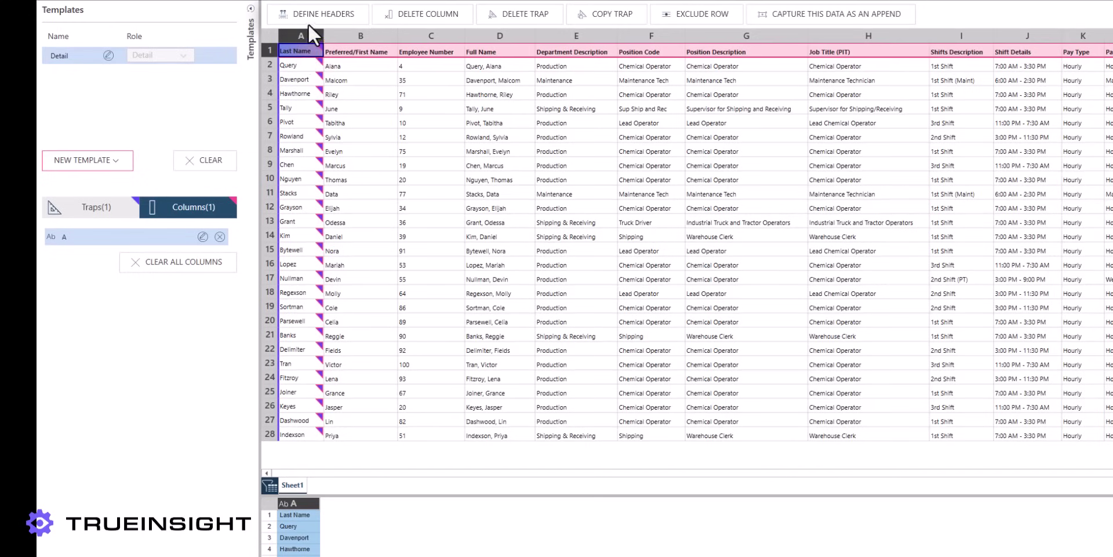
{"action": "left_click", "coordinate": [316, 21]}
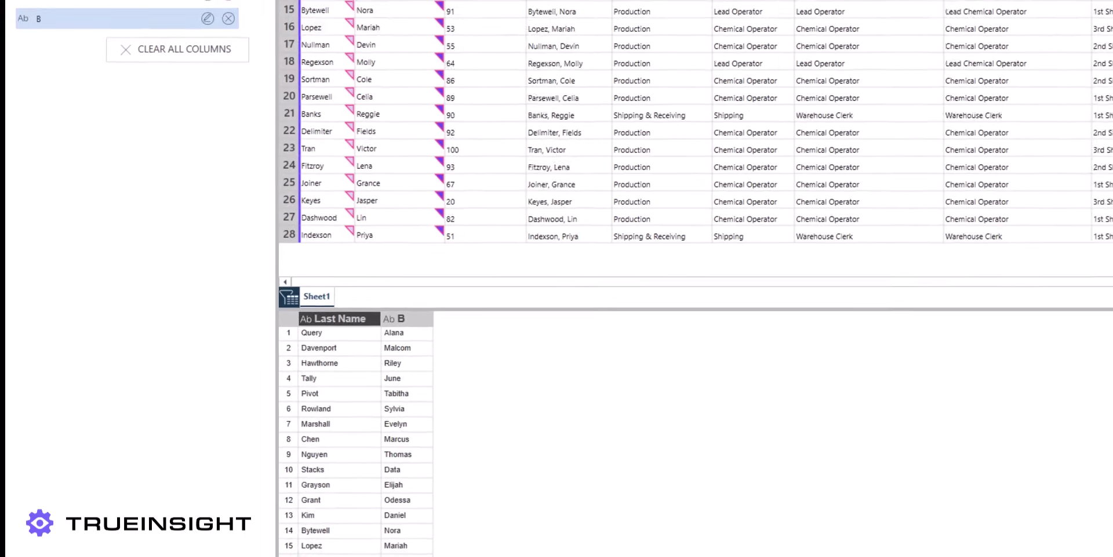
{"action": "left_click", "coordinate": [283, 4]}
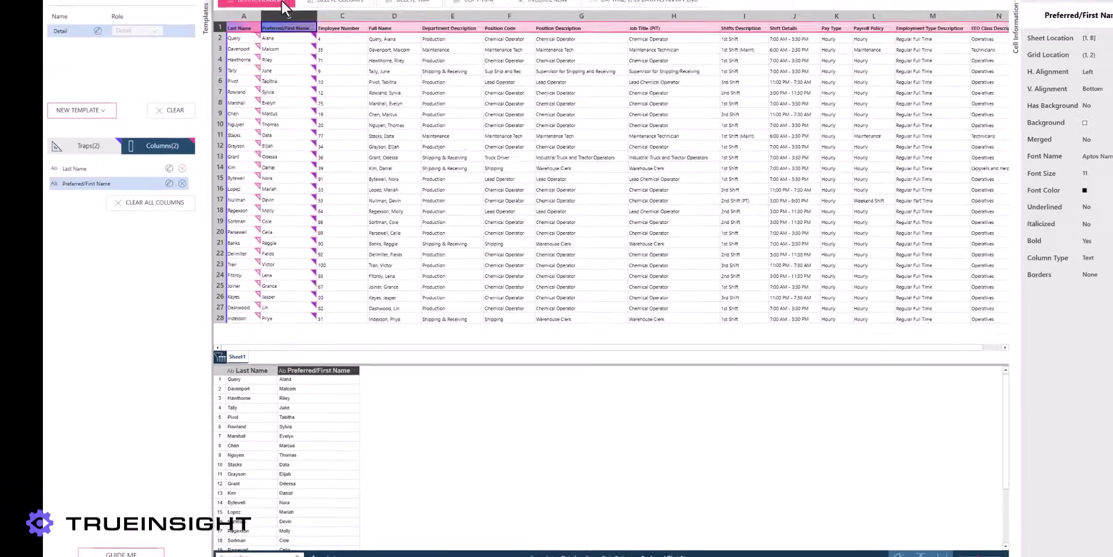
{"action": "left_click", "coordinate": [329, 40]}
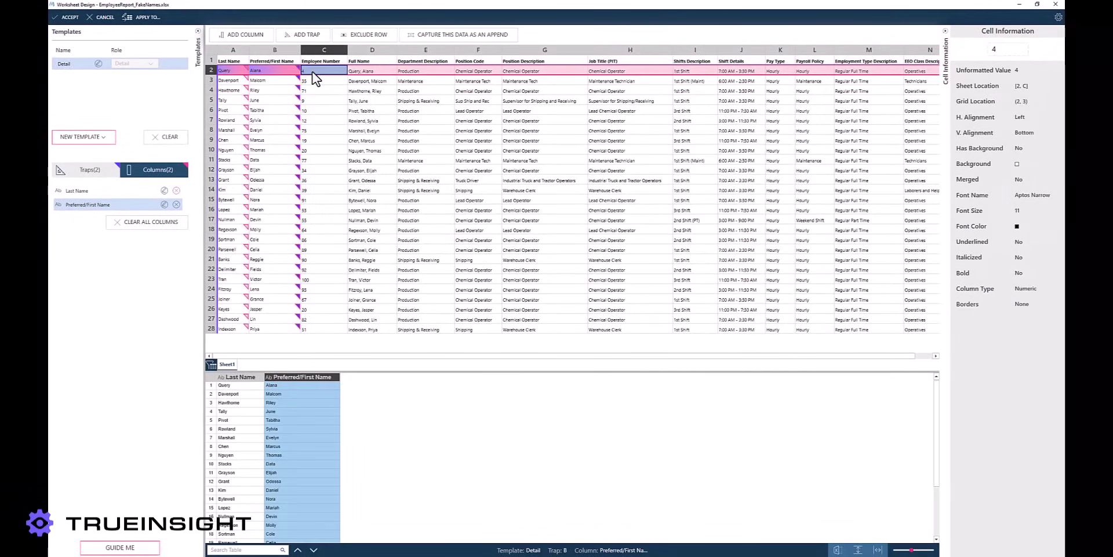
Step: Name column C Employee Number and add column H as Job Title (PIT)
{"action": "left_click", "coordinate": [257, 37]}
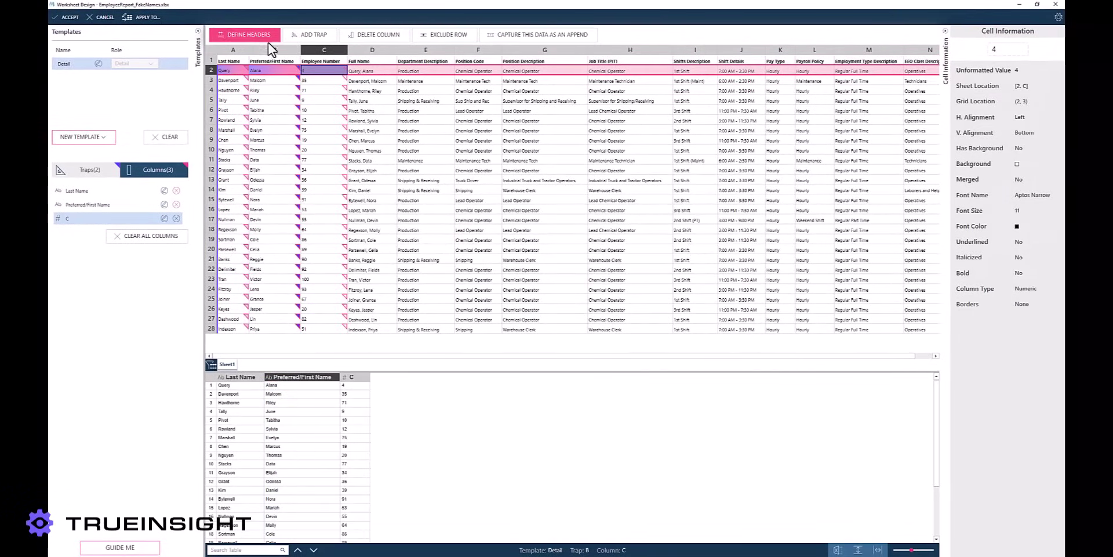
{"action": "left_click", "coordinate": [308, 60]}
{"action": "left_click", "coordinate": [245, 36]}
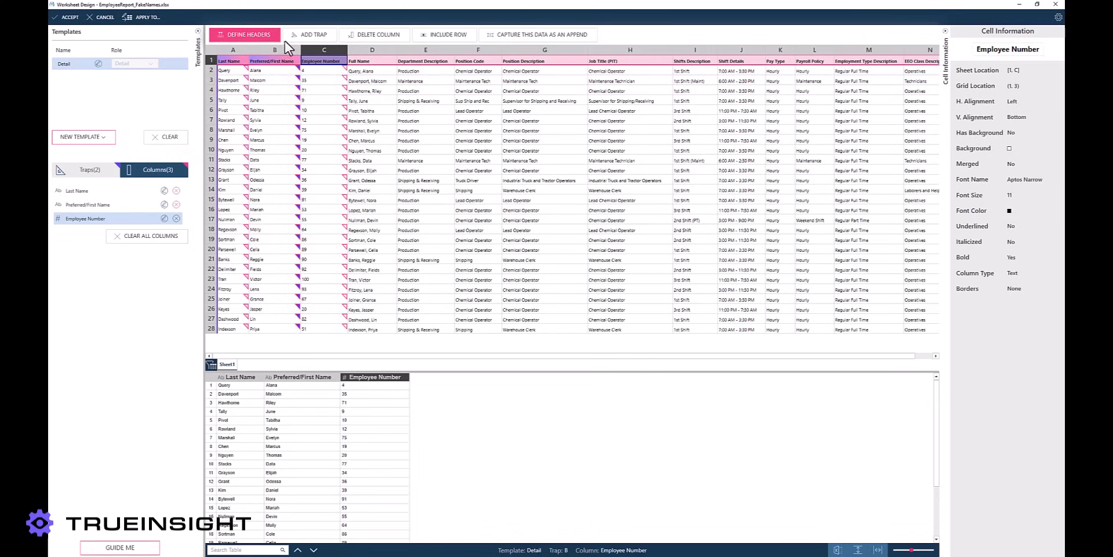
{"action": "left_click", "coordinate": [600, 70]}
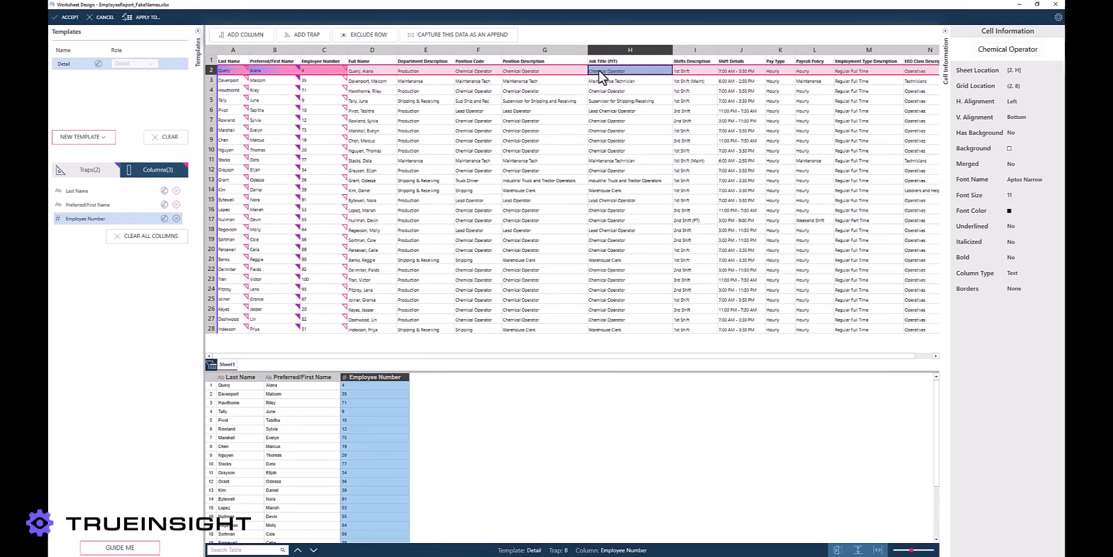
{"action": "left_click", "coordinate": [229, 37]}
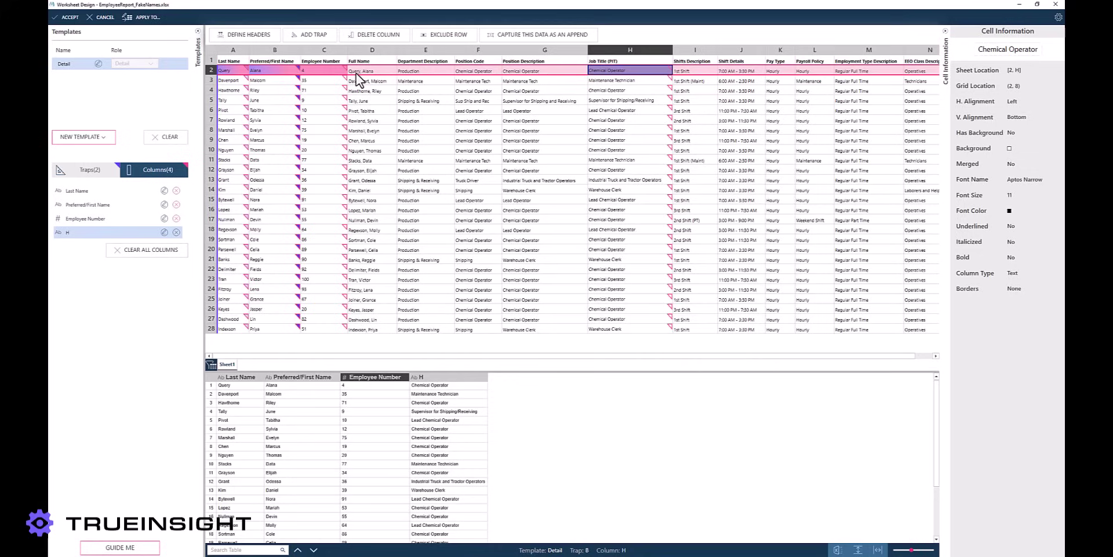
{"action": "left_click", "coordinate": [618, 61]}
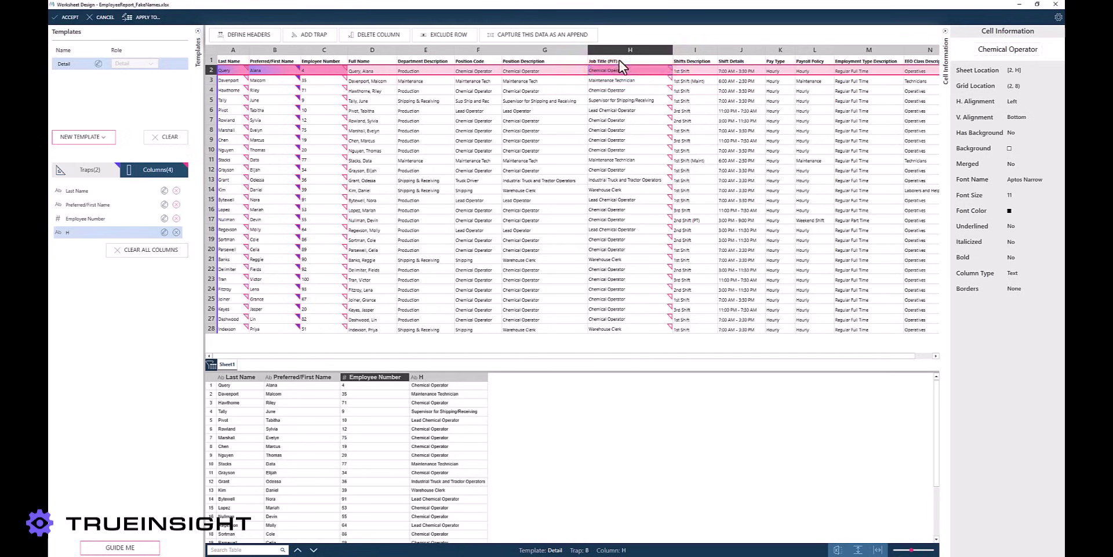
{"action": "left_click", "coordinate": [244, 35]}
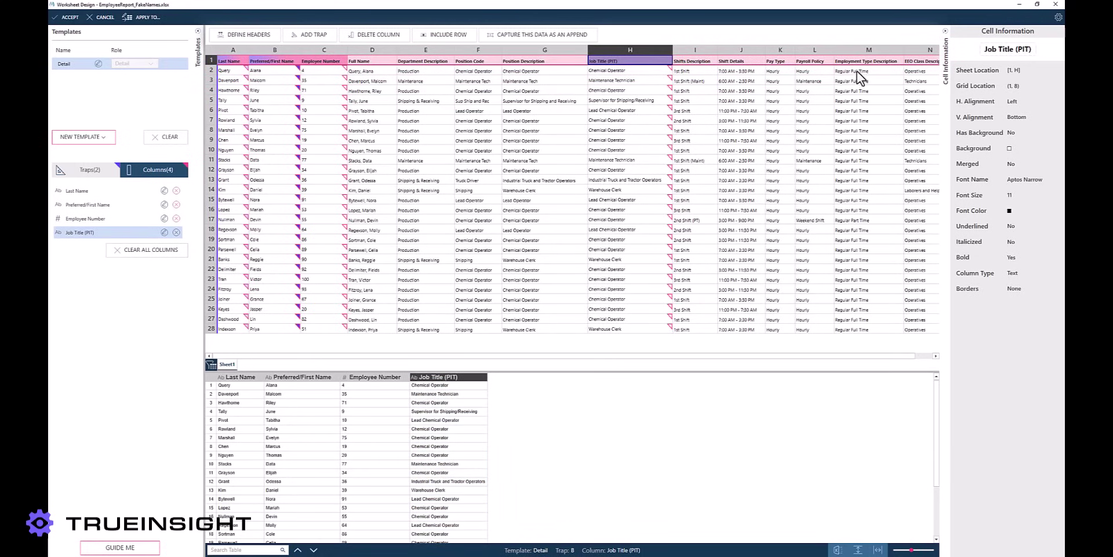
Step: Add column M named Employment Type Description from its header cell
{"action": "left_click", "coordinate": [857, 71]}
{"action": "left_click", "coordinate": [249, 35]}
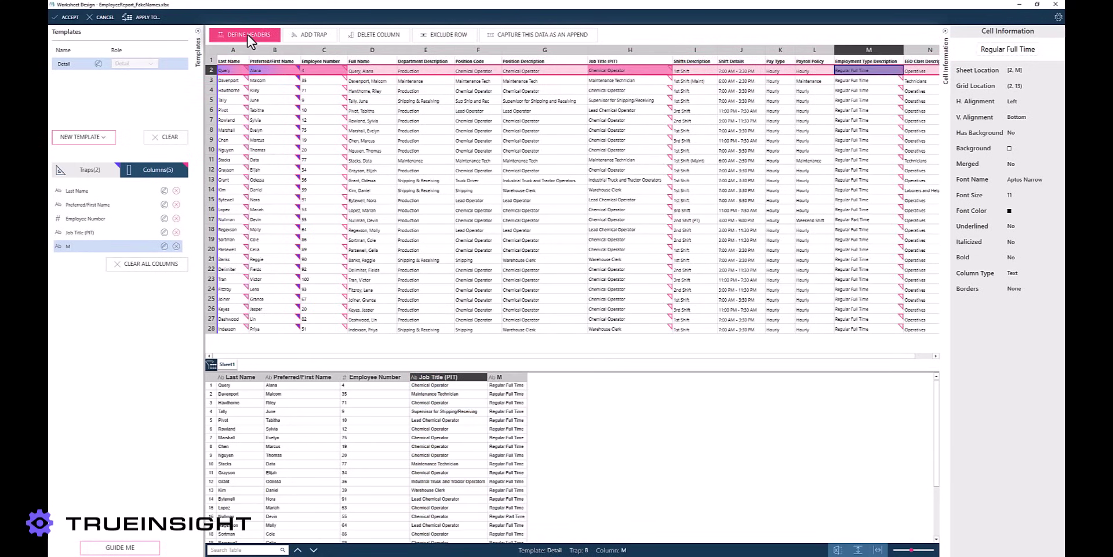
{"action": "left_click", "coordinate": [873, 61]}
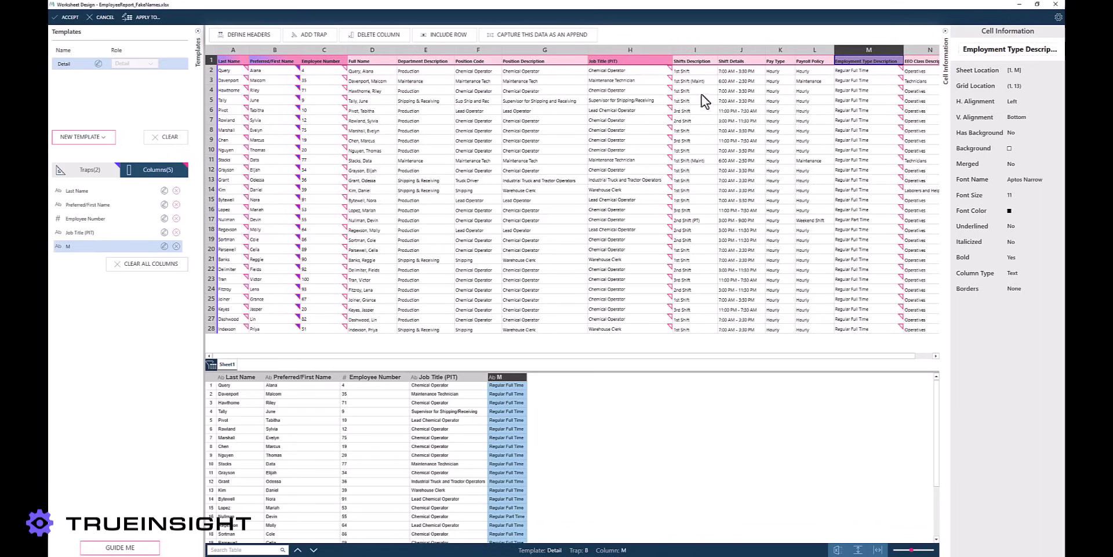
{"action": "left_click", "coordinate": [253, 36]}
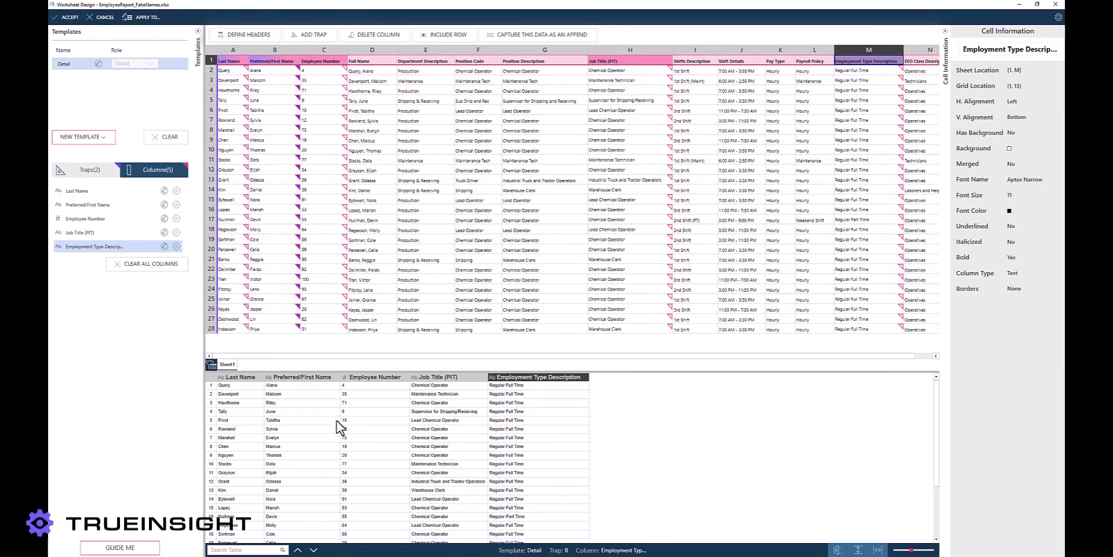
{"action": "scroll", "coordinate": [351, 440], "scroll_direction": "down", "scroll_amount": 3}
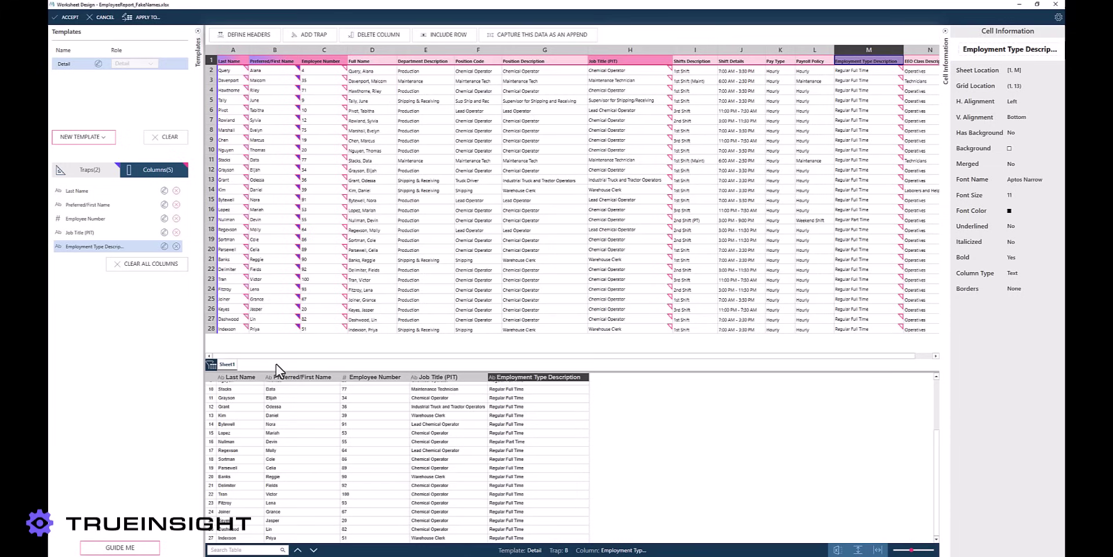
Step: Accept the design and apply it to Sheet1, loading the five-column table, then add another source
{"action": "left_click", "coordinate": [65, 20]}
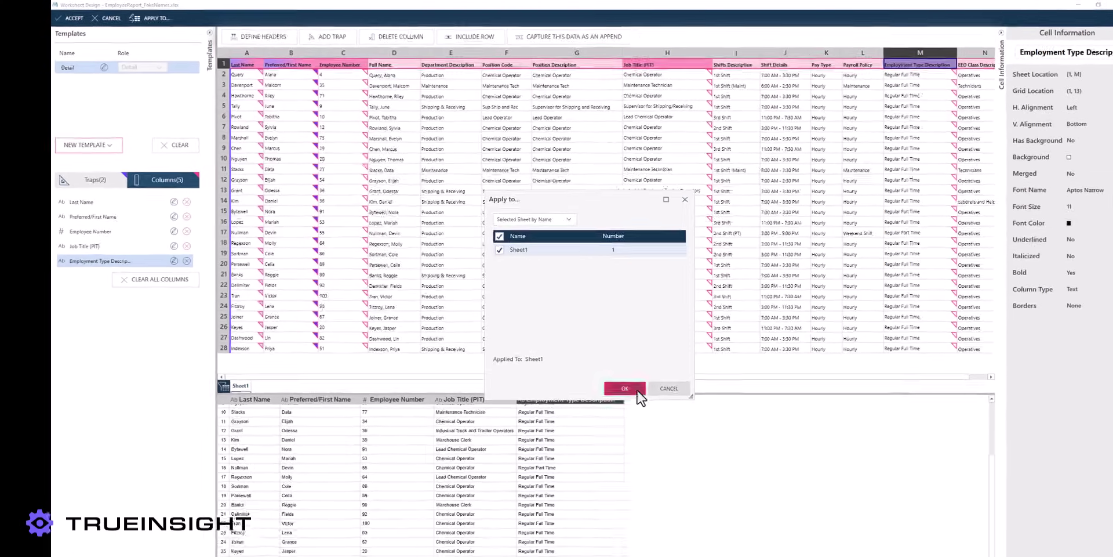
{"action": "left_click", "coordinate": [638, 390]}
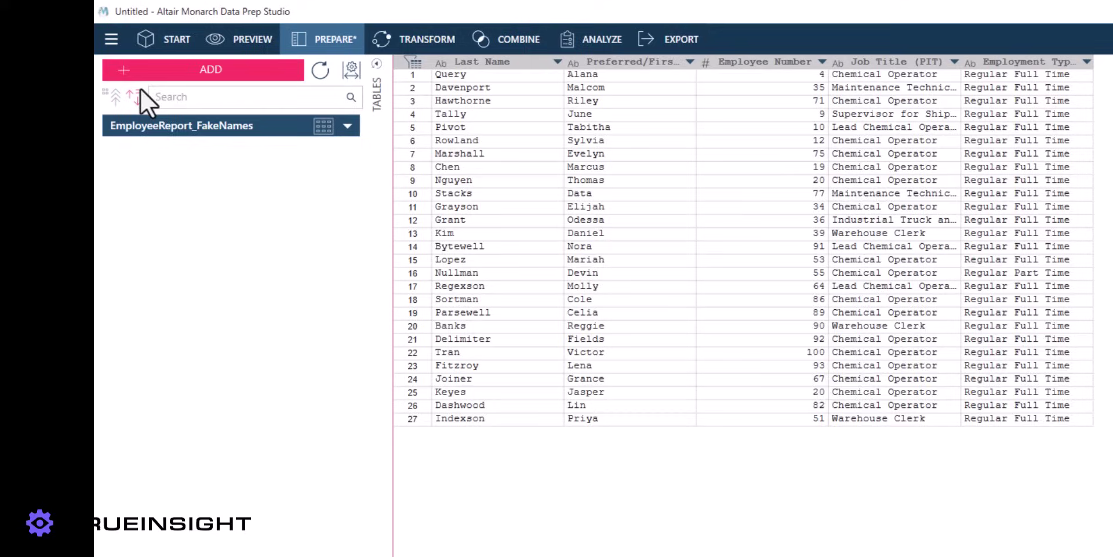
{"action": "left_click", "coordinate": [199, 68]}
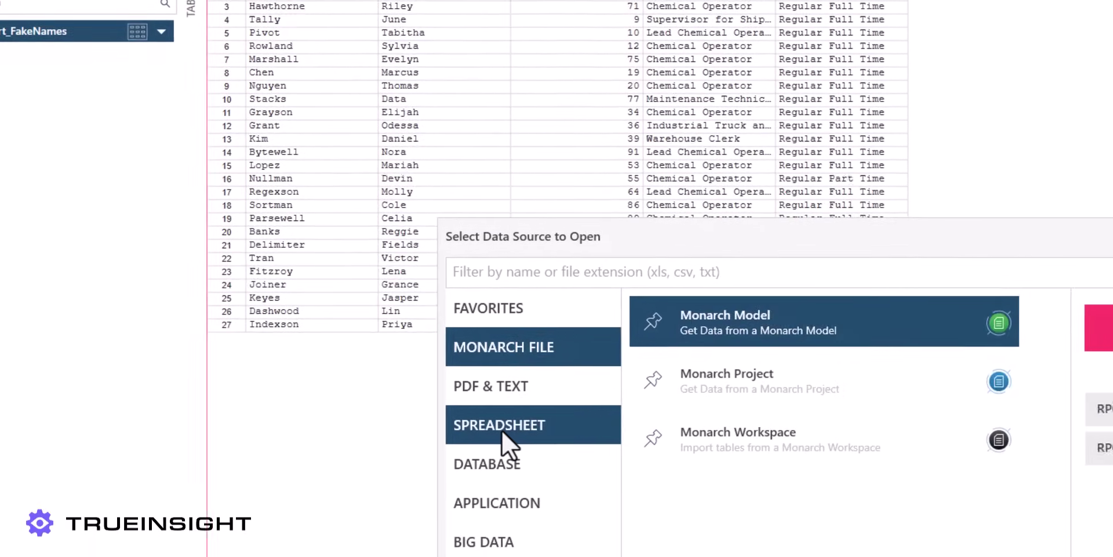
Step: Start an Excel Worksheet Design import for the employee absence report spreadsheet
{"action": "left_click", "coordinate": [502, 430]}
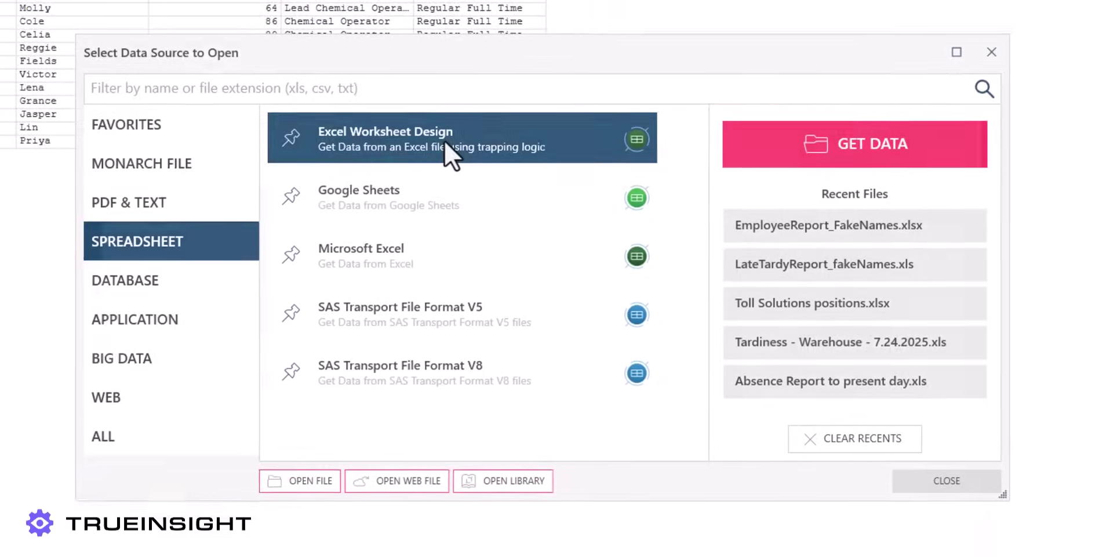
{"action": "left_click", "coordinate": [452, 150]}
{"action": "left_click", "coordinate": [438, 158]}
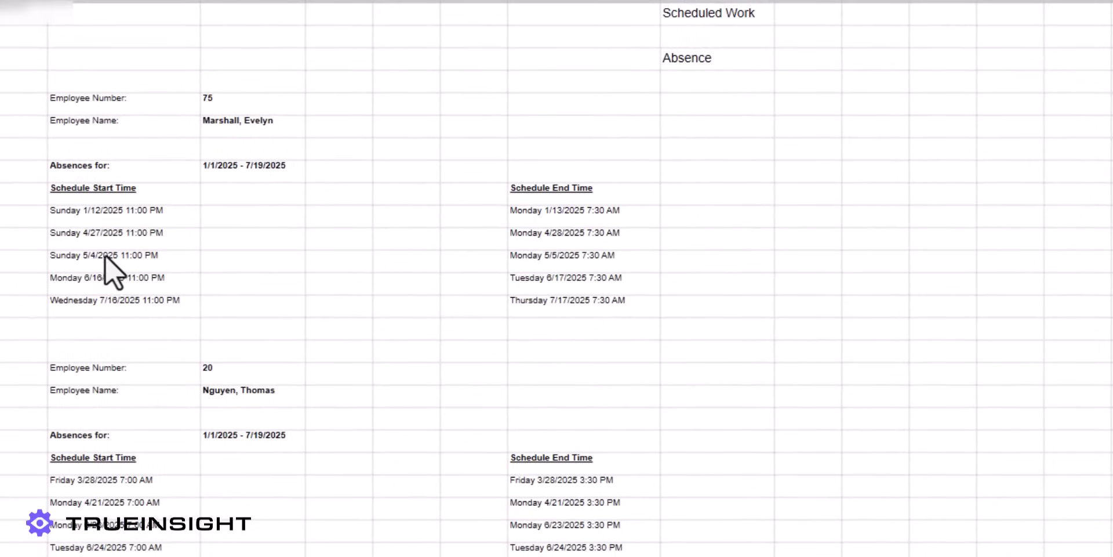
Step: Capture column B's schedule start times, starting at cell B10, as the first extracted column
{"action": "mouse_move", "coordinate": [106, 210]}
{"action": "left_mouse_down"}
{"action": "mouse_move", "coordinate": [106, 329]}
{"action": "mouse_move", "coordinate": [131, 238]}
{"action": "mouse_move", "coordinate": [116, 210]}
{"action": "left_mouse_up"}
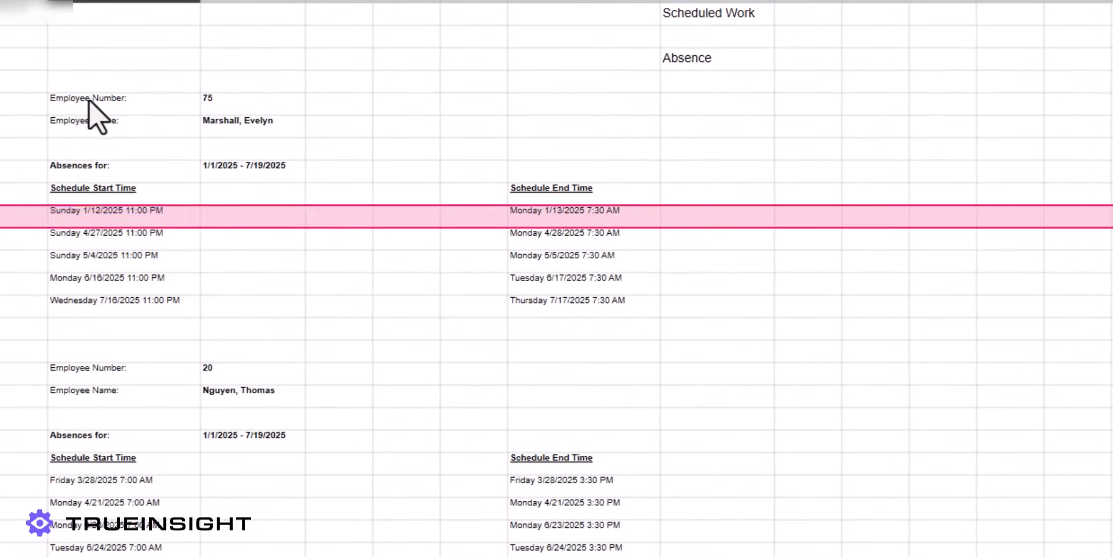
{"action": "left_click_drag", "start_coordinate": [89, 99], "coordinate": [147, 100]}
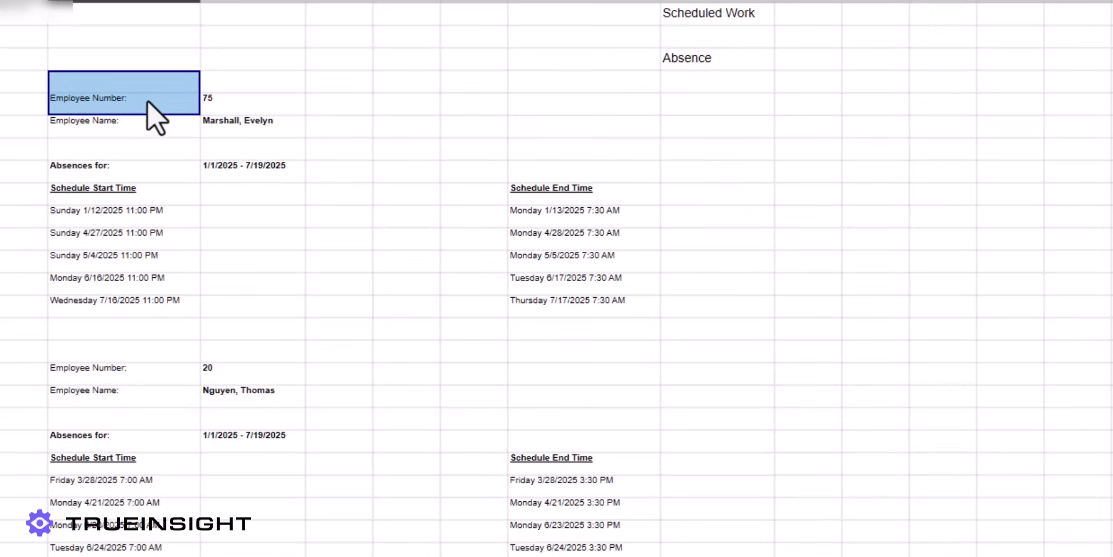
{"action": "left_click", "coordinate": [303, 147]}
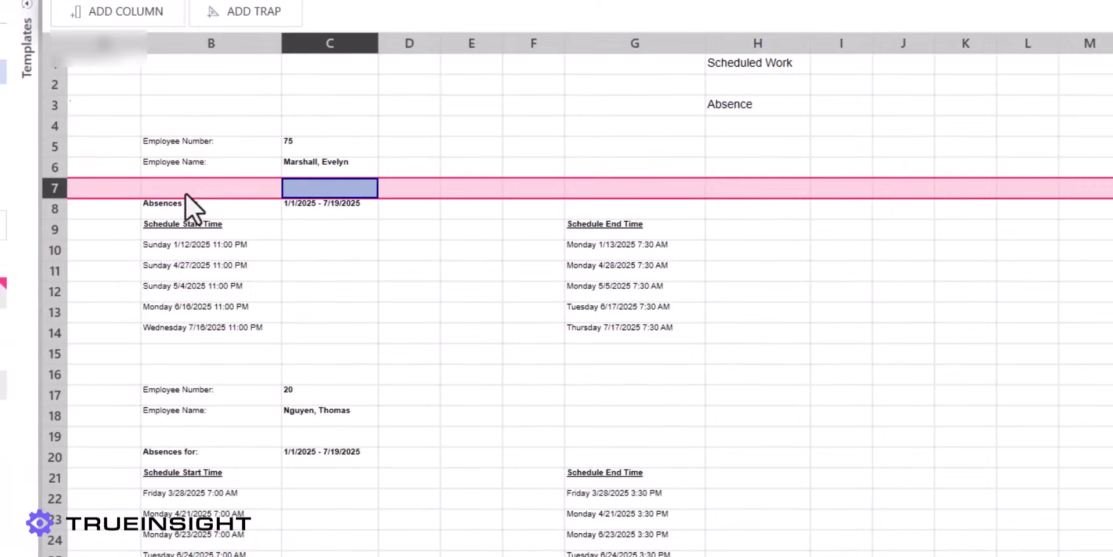
{"action": "left_click", "coordinate": [198, 247]}
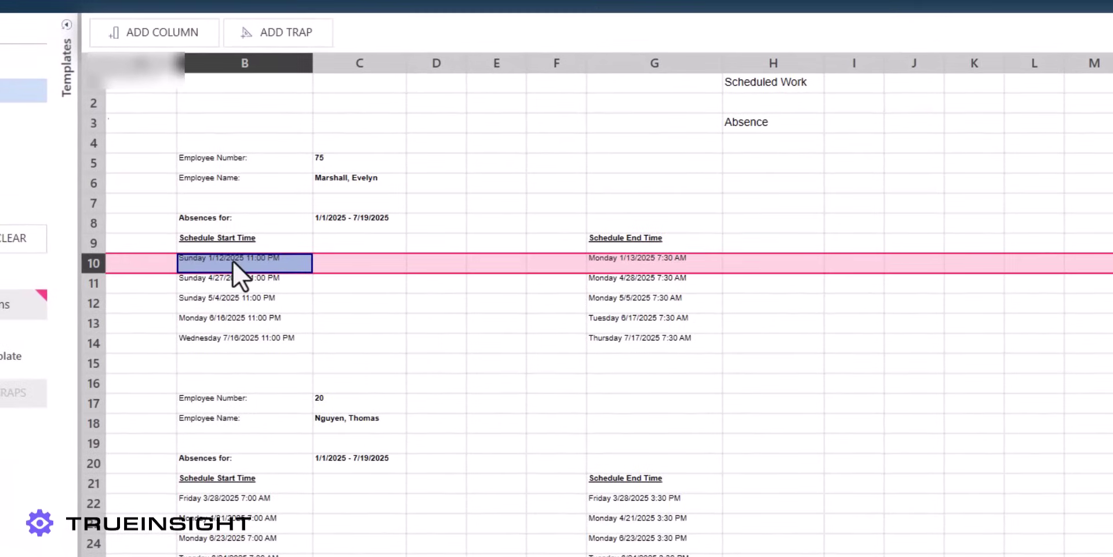
{"action": "left_click", "coordinate": [172, 32]}
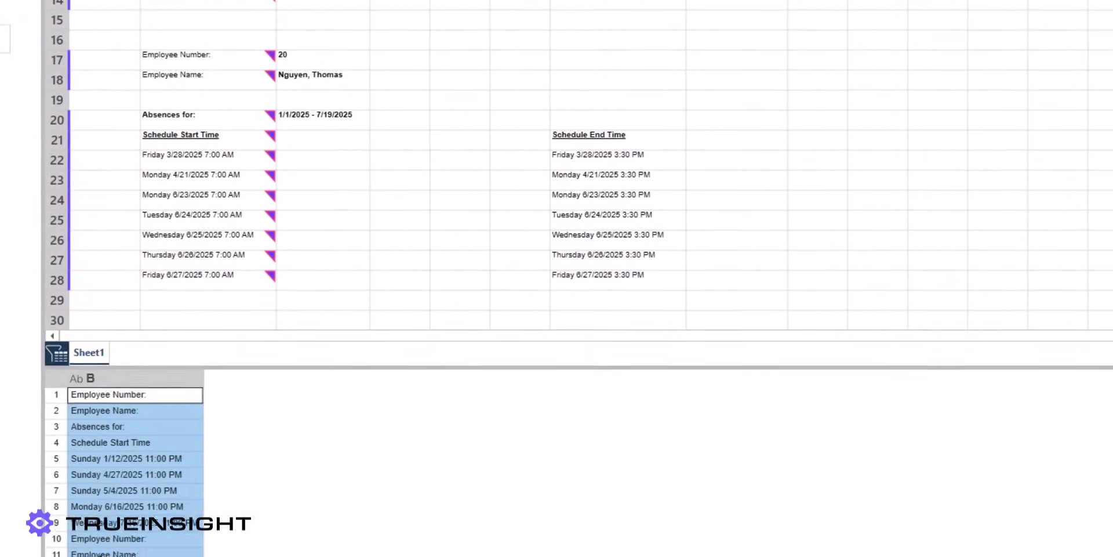
{"action": "left_click_drag", "start_coordinate": [110, 525], "coordinate": [114, 406]}
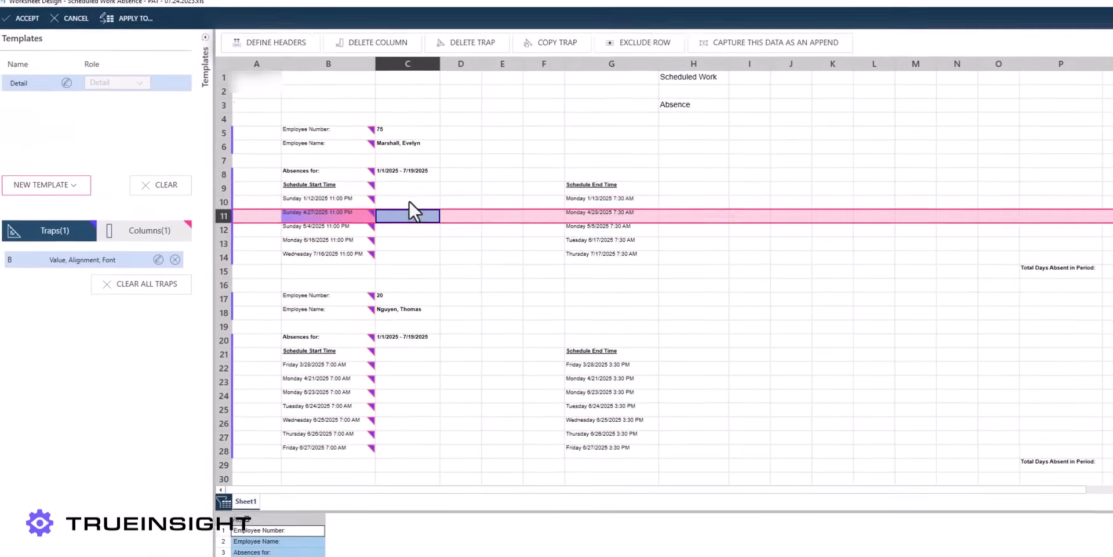
Step: Add a second trap on blank cell C10 with an Is Blank value rule
{"action": "left_click", "coordinate": [367, 44]}
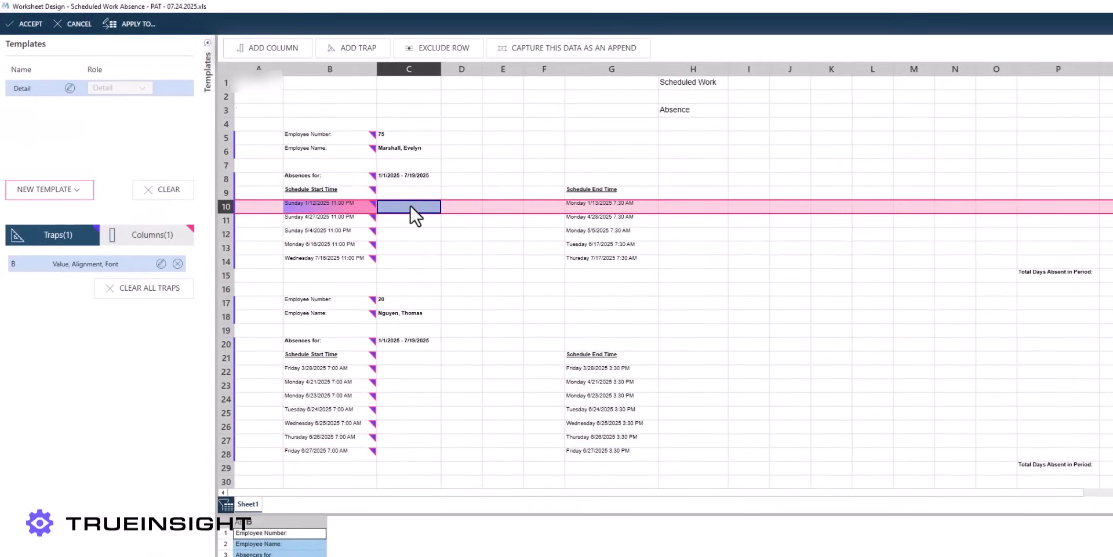
{"action": "left_click", "coordinate": [334, 48]}
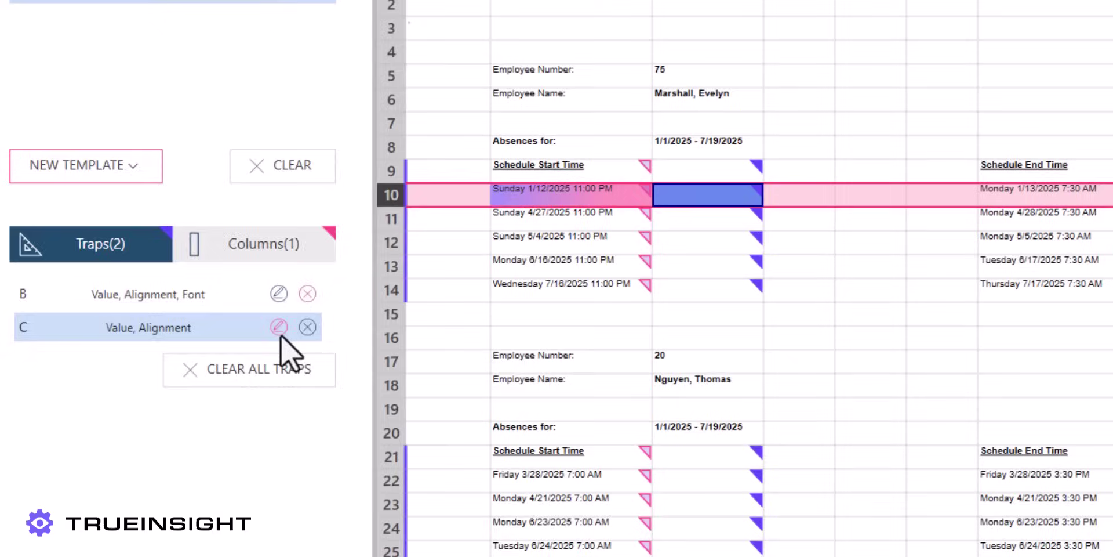
{"action": "left_click", "coordinate": [220, 305]}
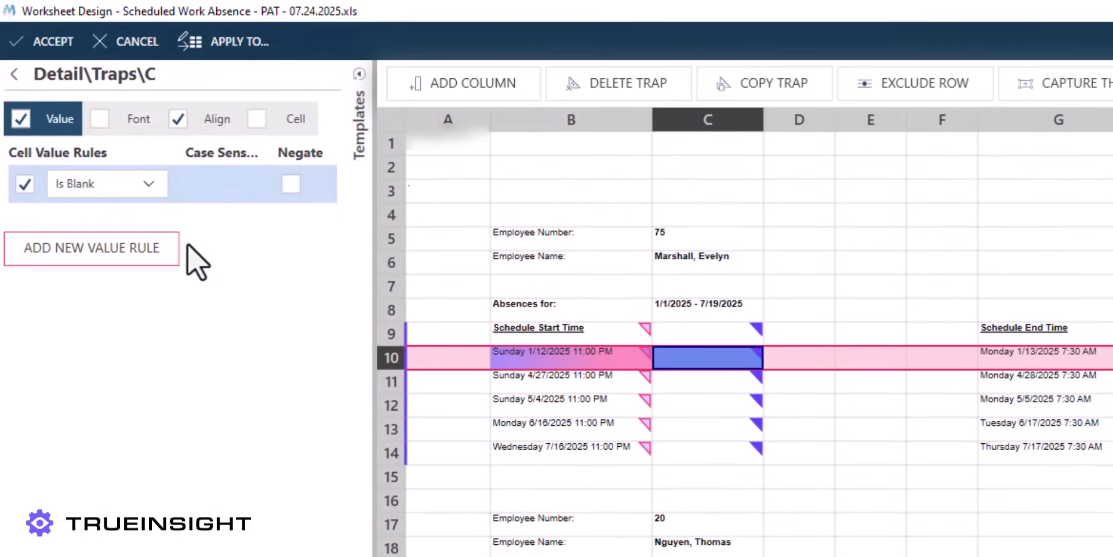
{"action": "left_click", "coordinate": [14, 81]}
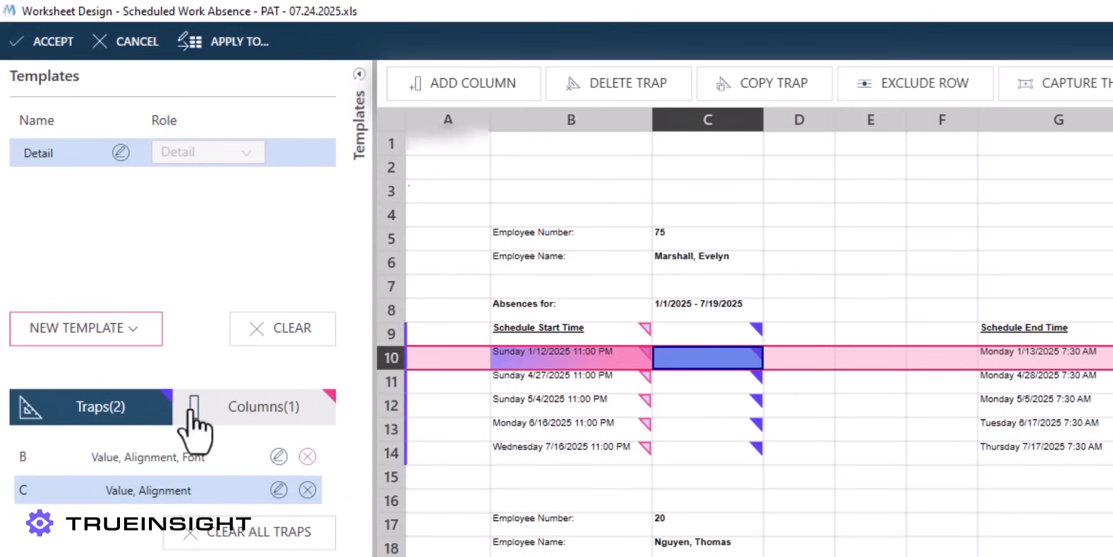
{"action": "left_click", "coordinate": [279, 456]}
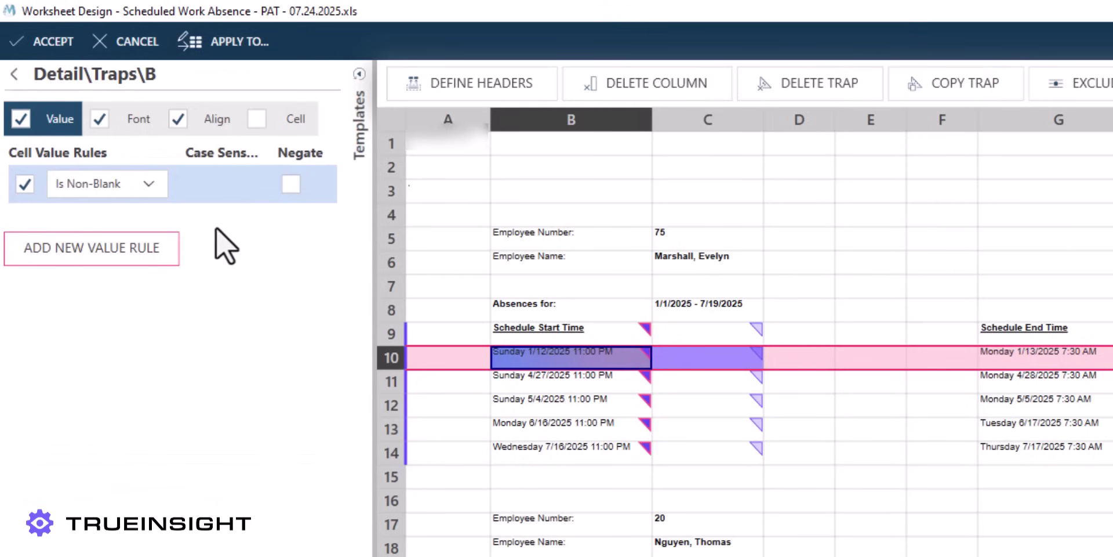
Step: Make the column B trap match only non-bold text using Bold with Negate
{"action": "left_click", "coordinate": [145, 119]}
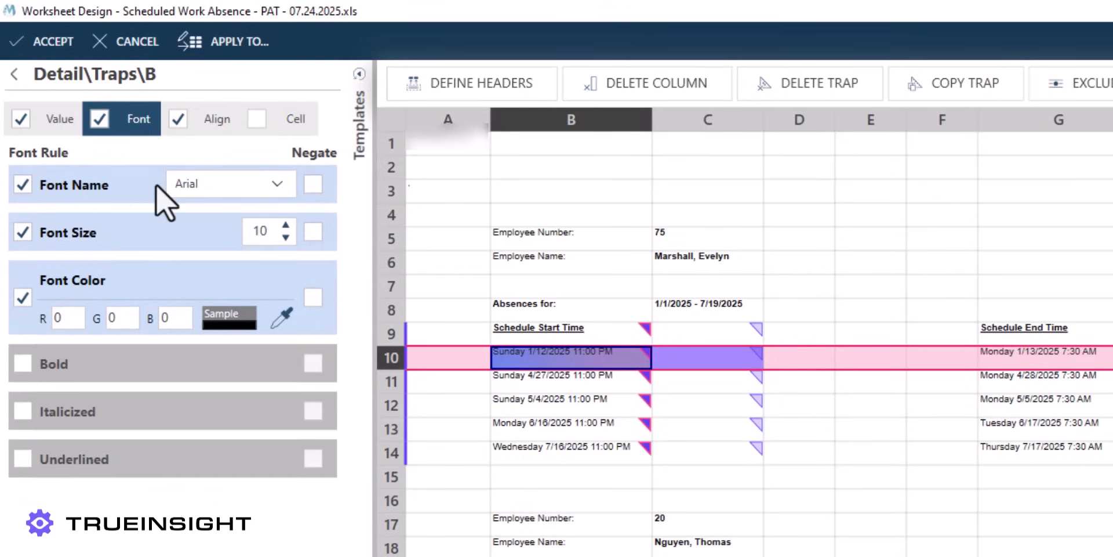
{"action": "left_click", "coordinate": [24, 364]}
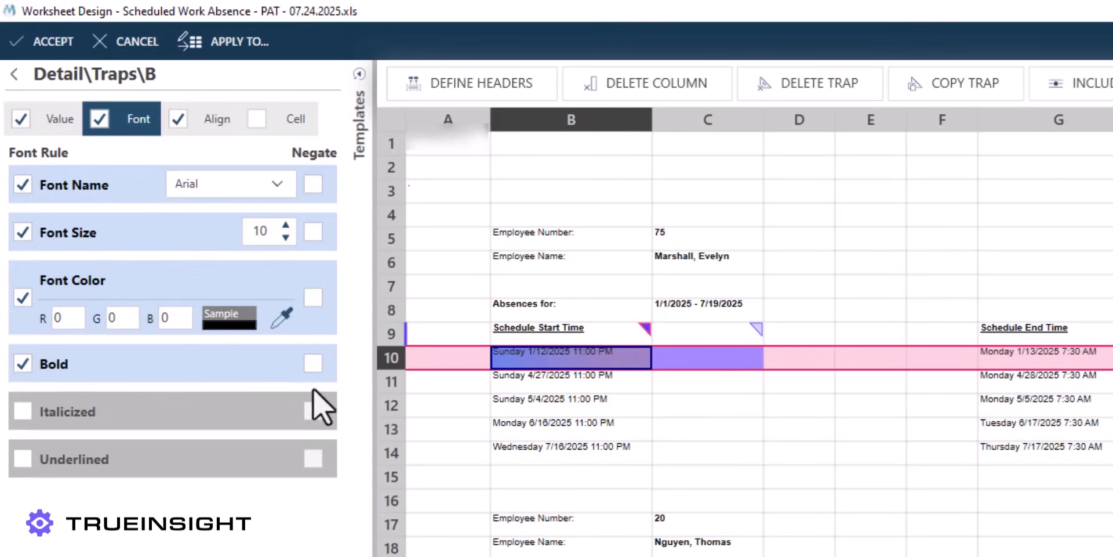
{"action": "left_click", "coordinate": [313, 364]}
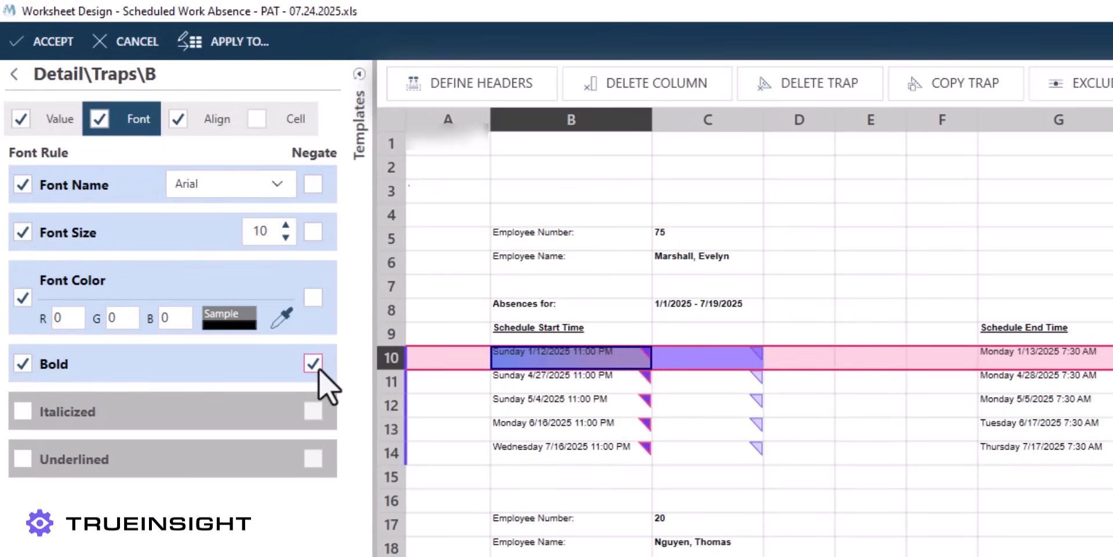
{"action": "left_click", "coordinate": [13, 74]}
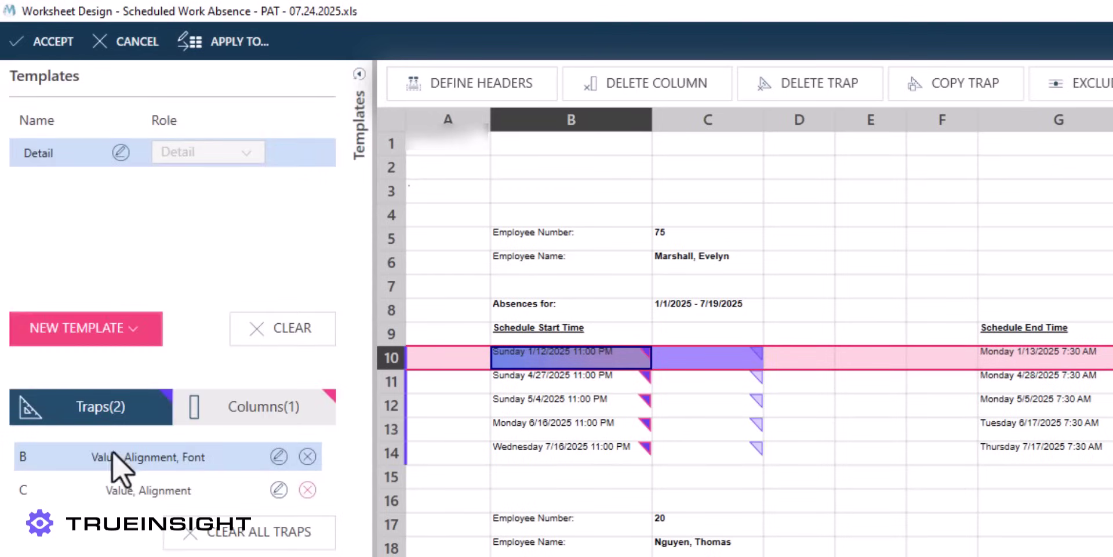
Step: Keep the column C trap's Is Blank rule and rename the extracted column to Start Time
{"action": "left_click", "coordinate": [279, 490]}
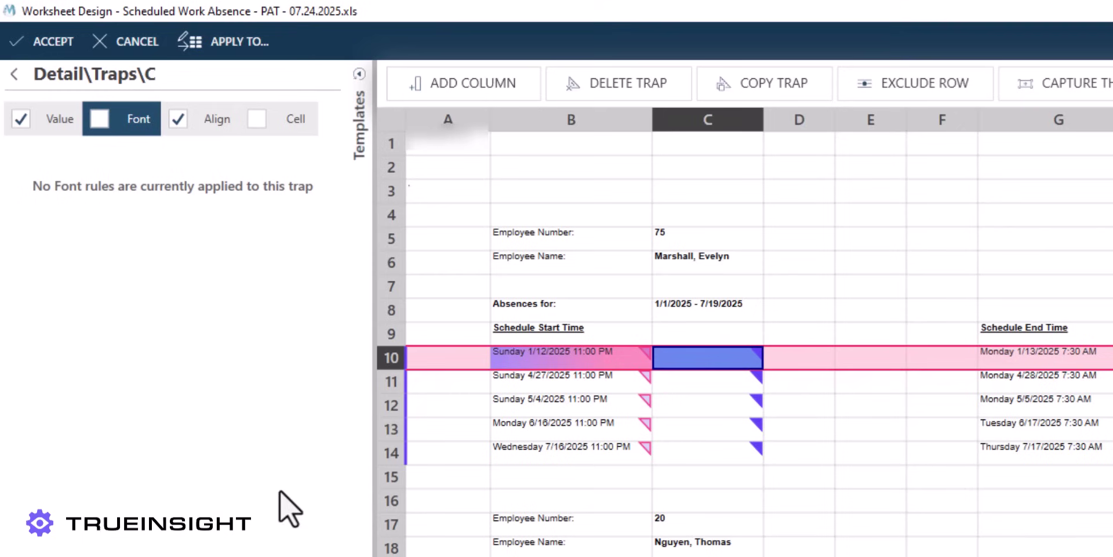
{"action": "left_click", "coordinate": [62, 121]}
{"action": "left_click", "coordinate": [78, 184]}
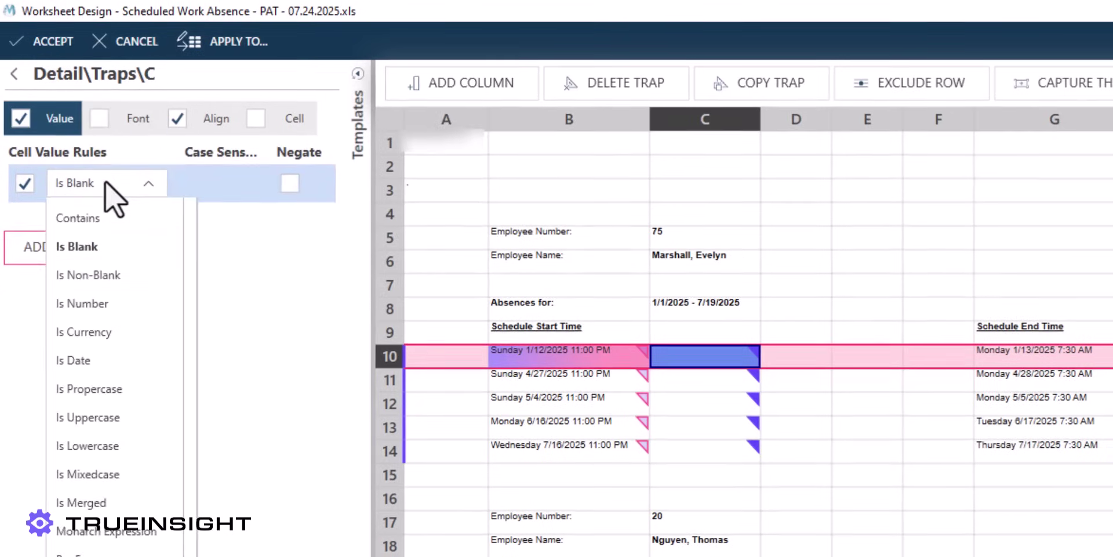
{"action": "left_click", "coordinate": [113, 282]}
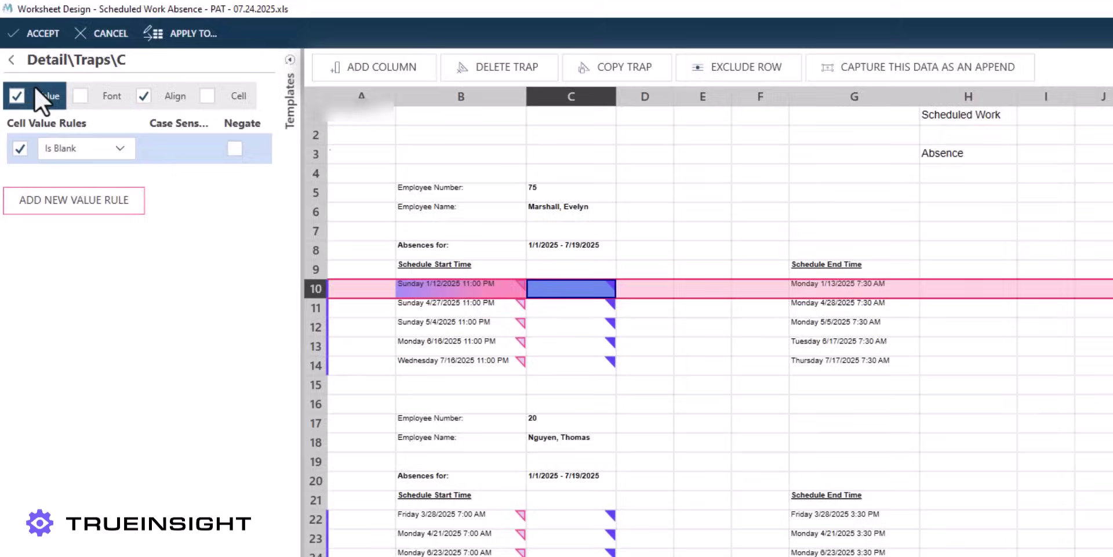
{"action": "left_click", "coordinate": [12, 69]}
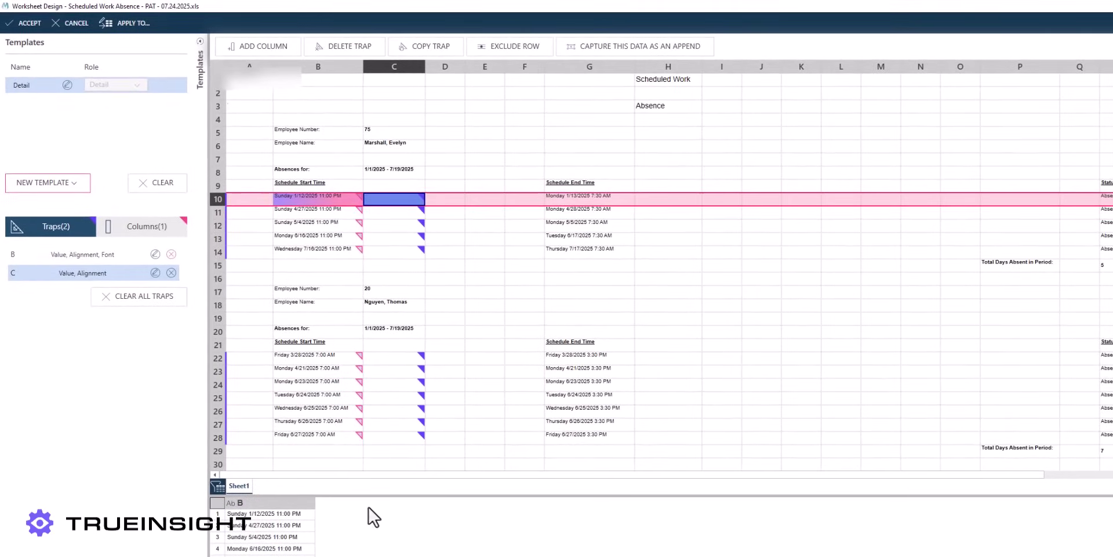
{"action": "left_click", "coordinate": [238, 502]}
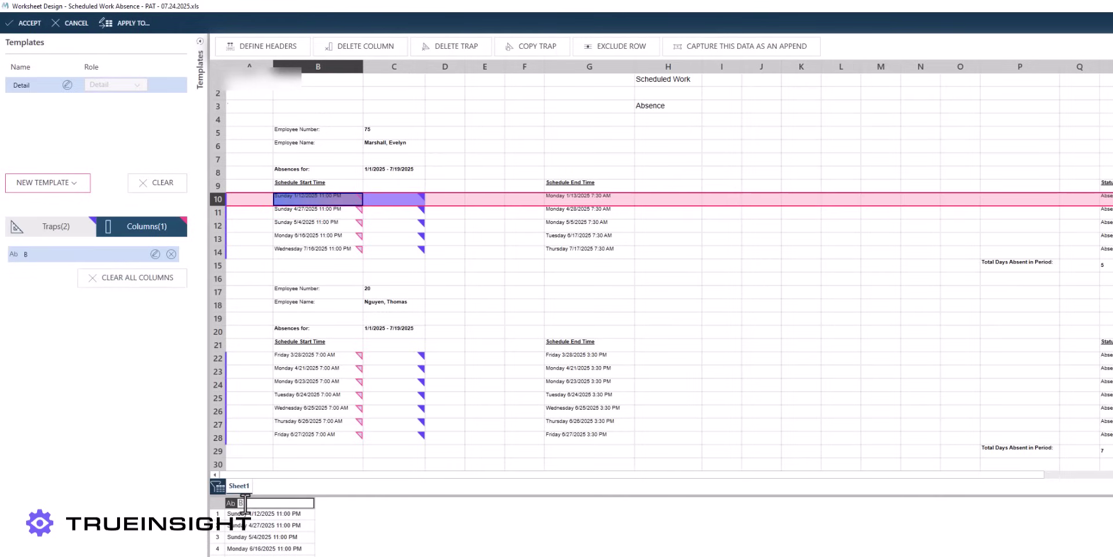
{"action": "type", "text": "Start Time"}
{"action": "key", "text": "Return"}
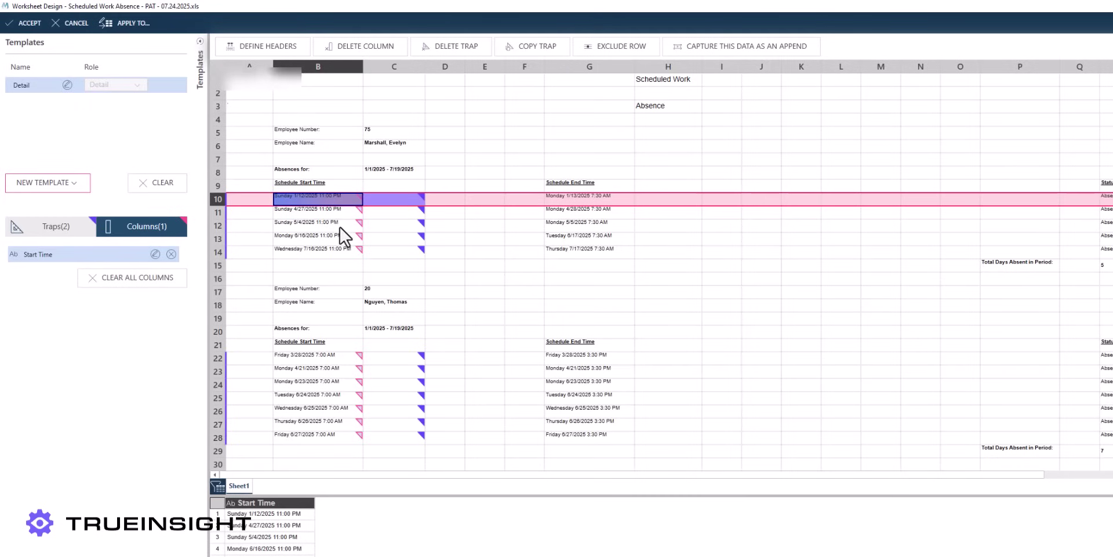
Step: Add an Append template capturing column C from cell C5, renamed Employee Number
{"action": "left_click", "coordinate": [66, 184]}
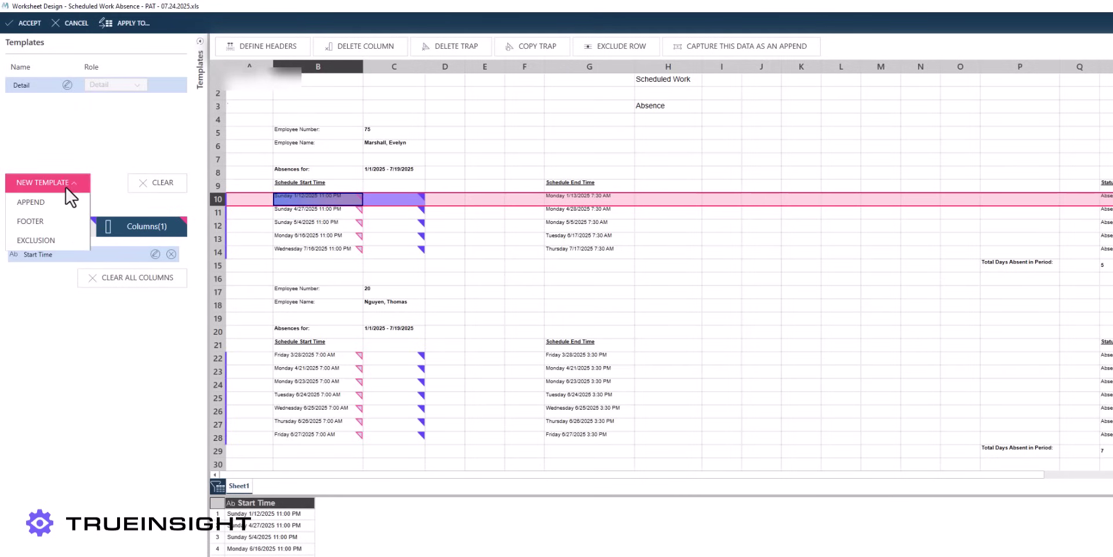
{"action": "left_click", "coordinate": [67, 200]}
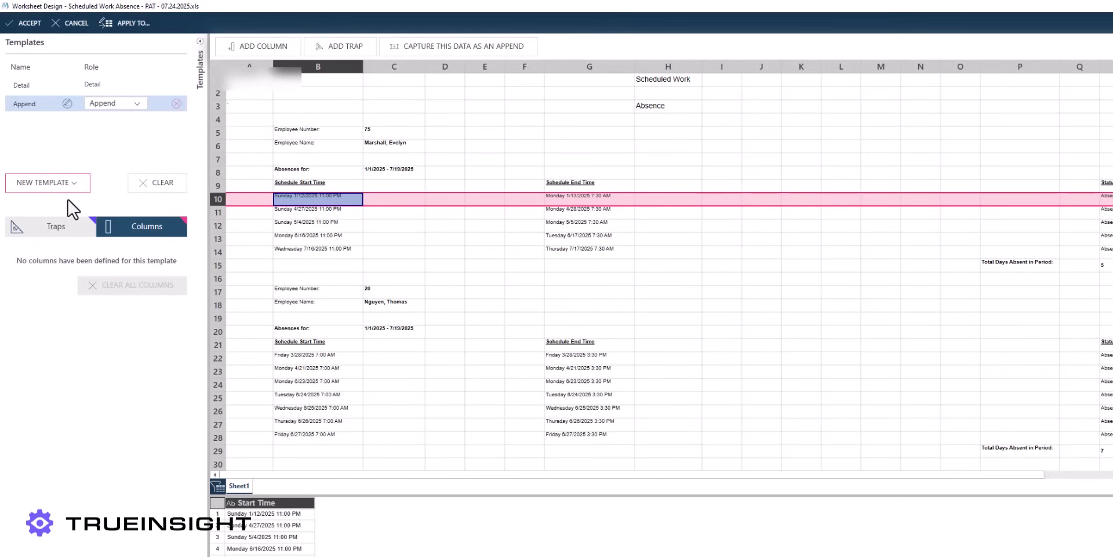
{"action": "left_click", "coordinate": [403, 132]}
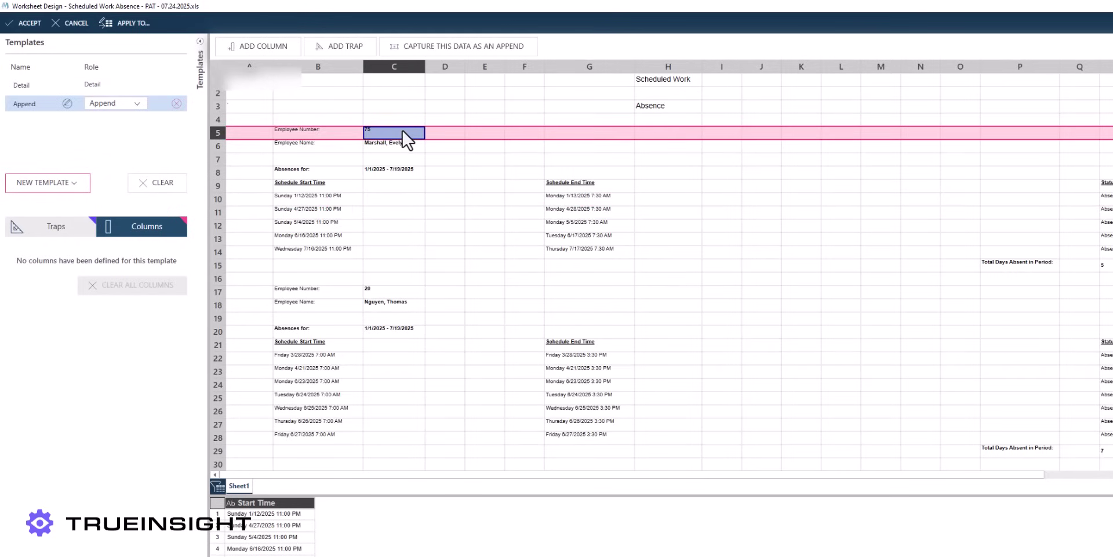
{"action": "left_click", "coordinate": [269, 45]}
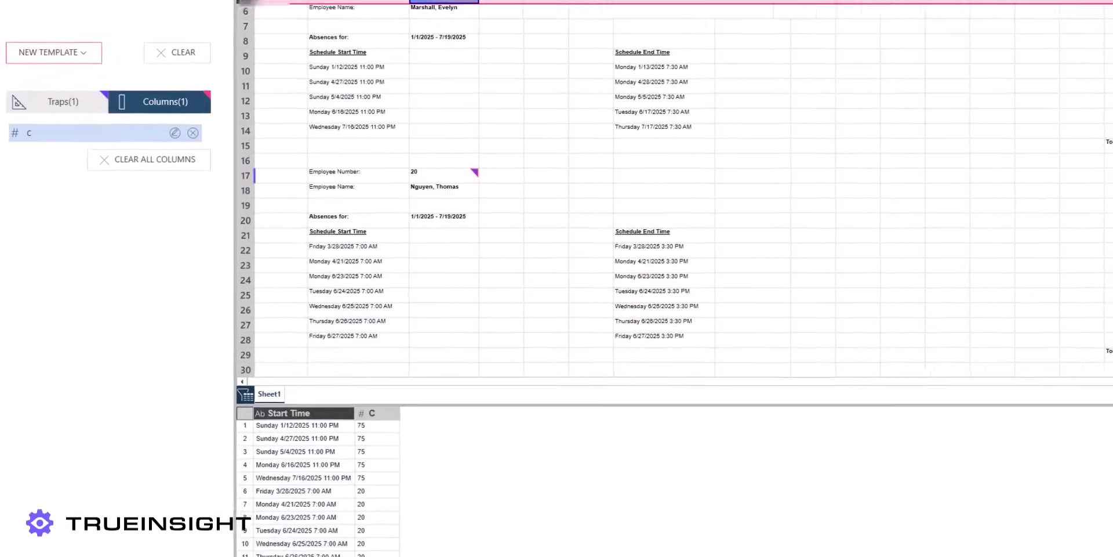
{"action": "scroll", "coordinate": [386, 400], "scroll_direction": "down", "scroll_amount": 10}
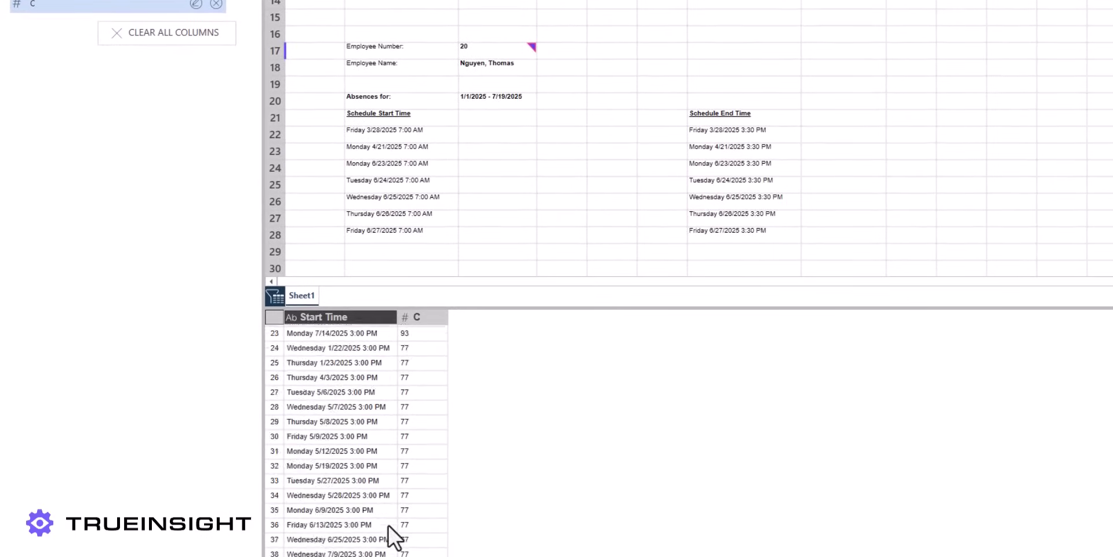
{"action": "scroll", "coordinate": [383, 534], "scroll_direction": "up", "scroll_amount": 10}
{"action": "left_click", "coordinate": [417, 316]}
{"action": "left_click", "coordinate": [421, 317]}
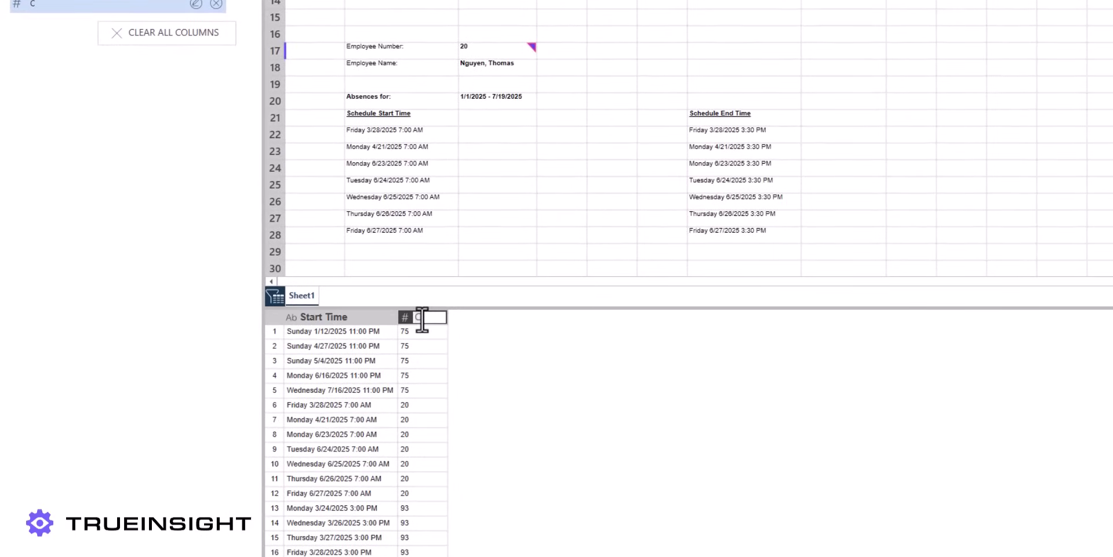
{"action": "type", "text": "Employee Number"}
{"action": "key", "text": "Return"}
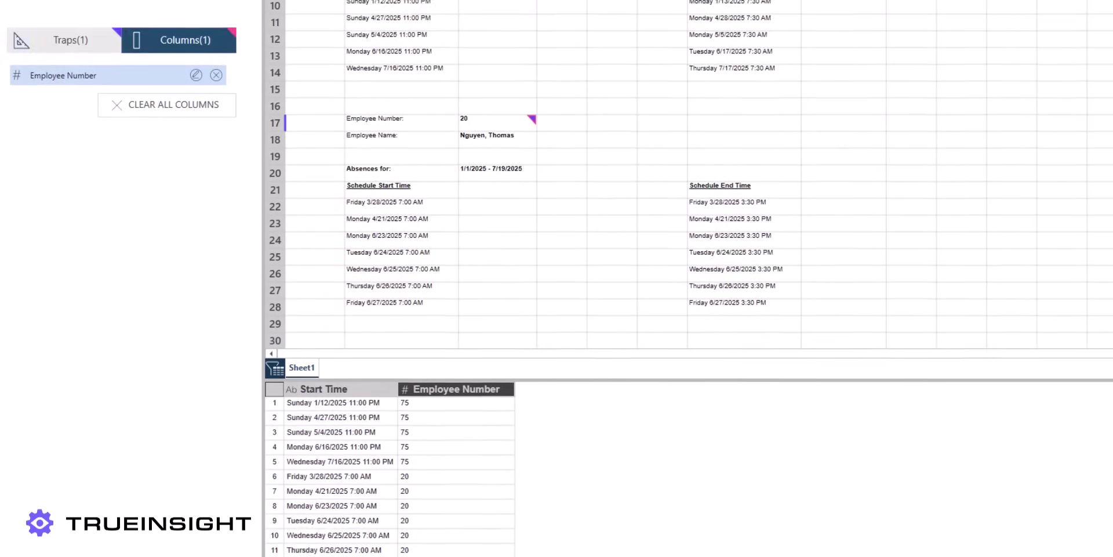
{"action": "left_click", "coordinate": [493, 30]}
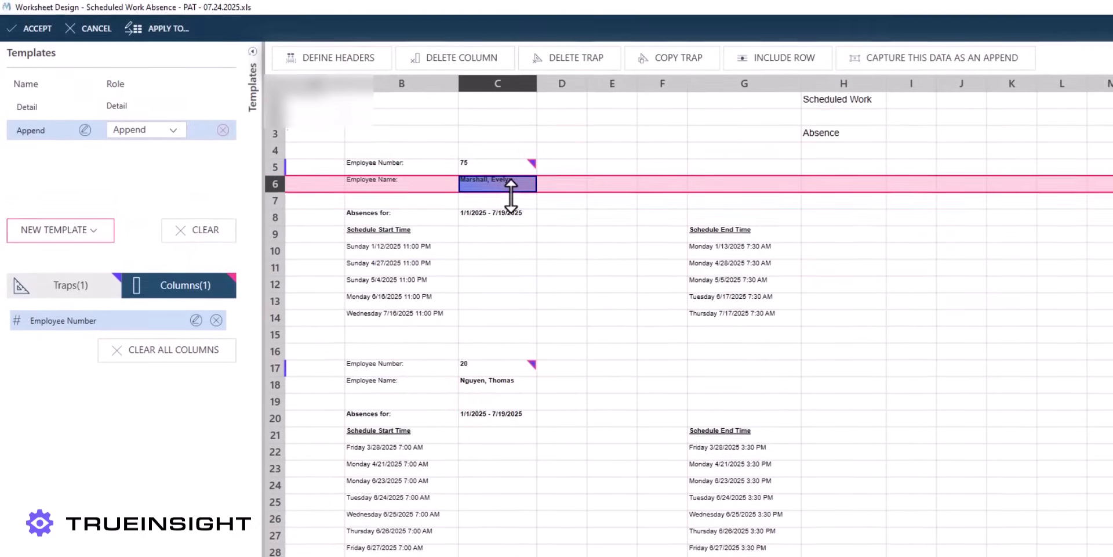
Step: Create a second Append template capturing column C from cell C6 and view its trap
{"action": "left_click", "coordinate": [68, 238]}
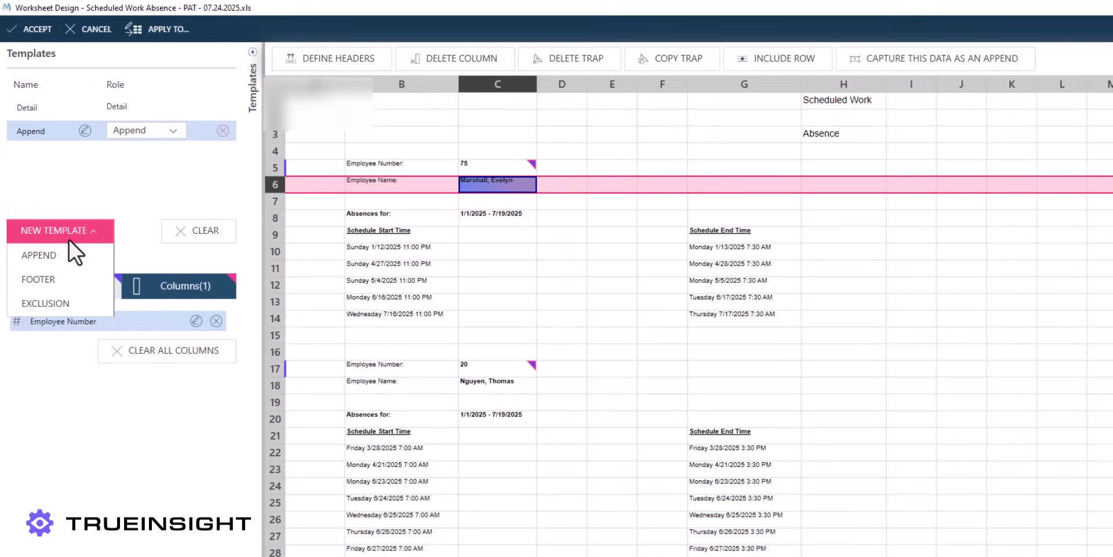
{"action": "left_click", "coordinate": [71, 254]}
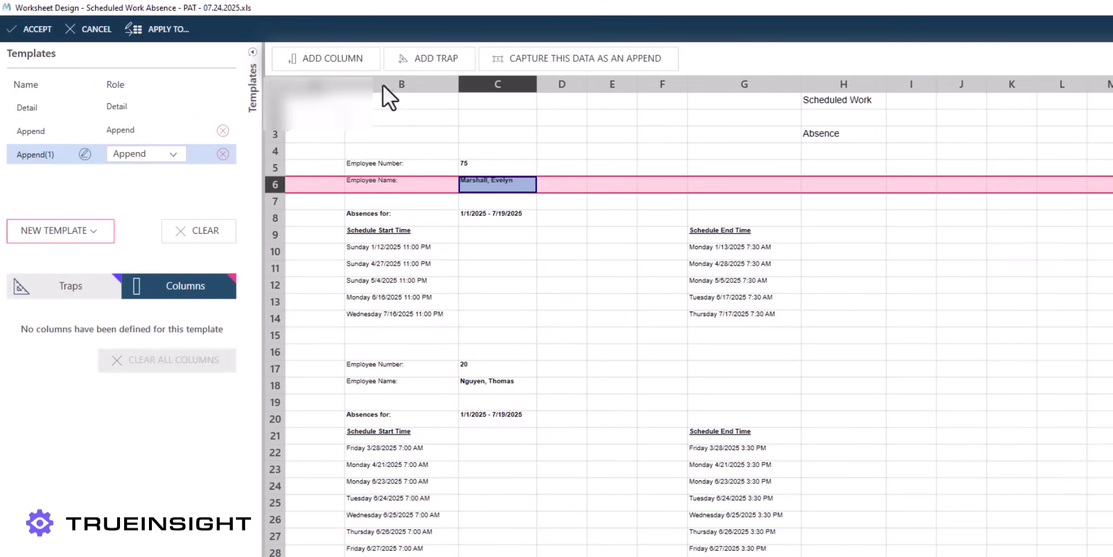
{"action": "left_click", "coordinate": [355, 55]}
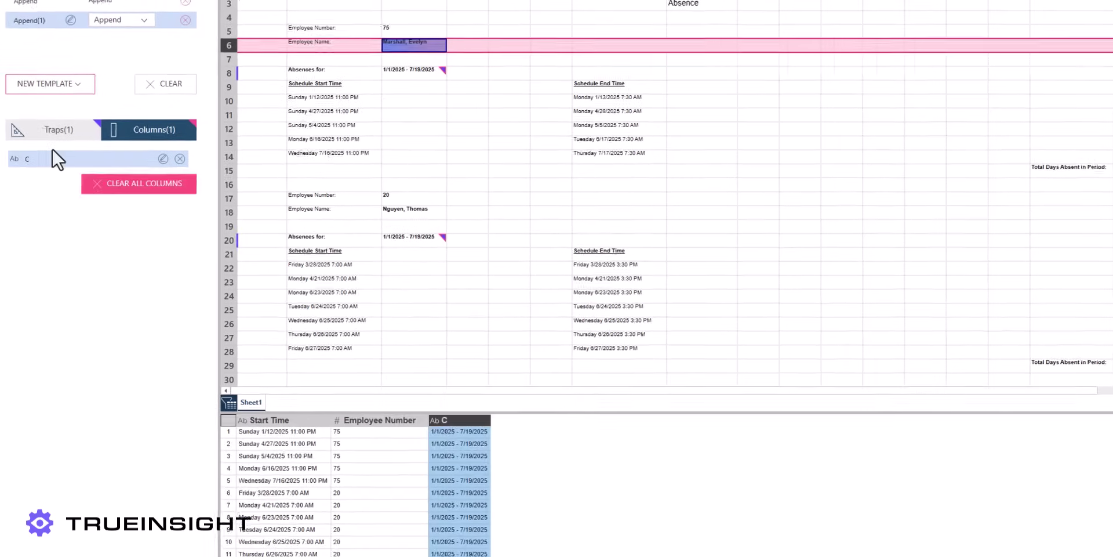
{"action": "left_click", "coordinate": [54, 119]}
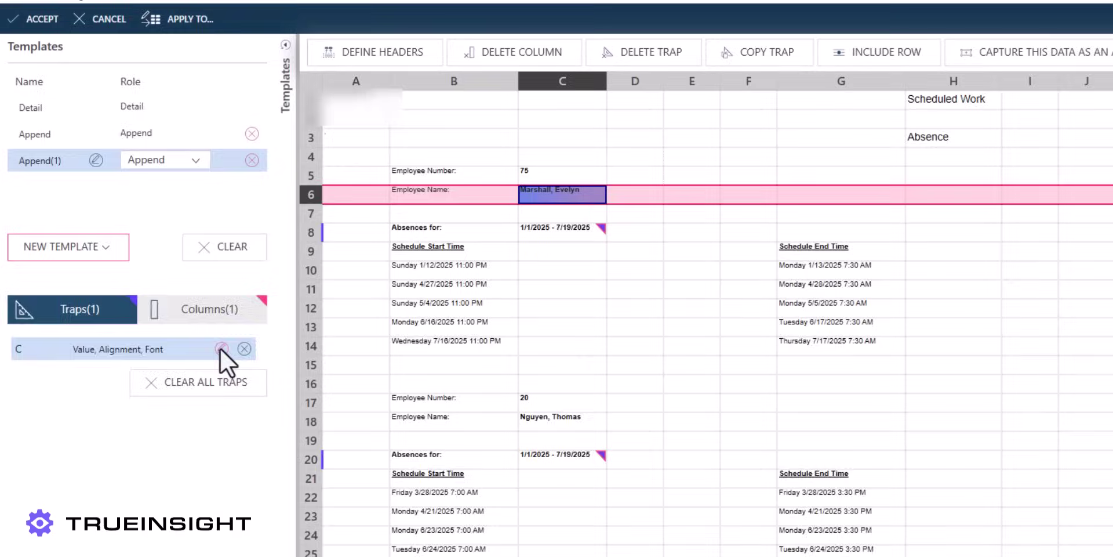
Step: Add a Contains ',' value rule to the column C trap so only employee names match
{"action": "left_click", "coordinate": [189, 242]}
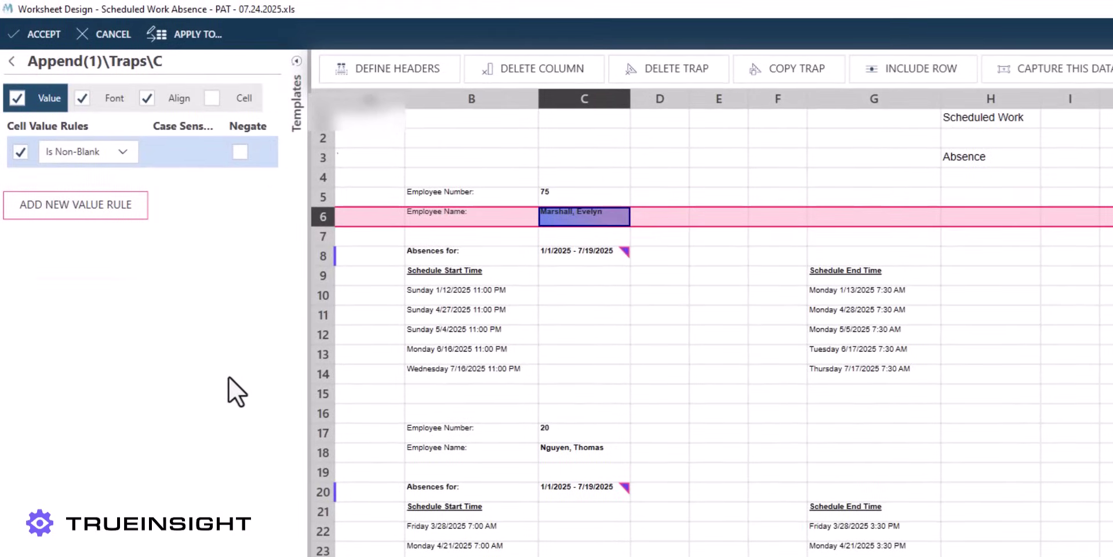
{"action": "left_click", "coordinate": [115, 208]}
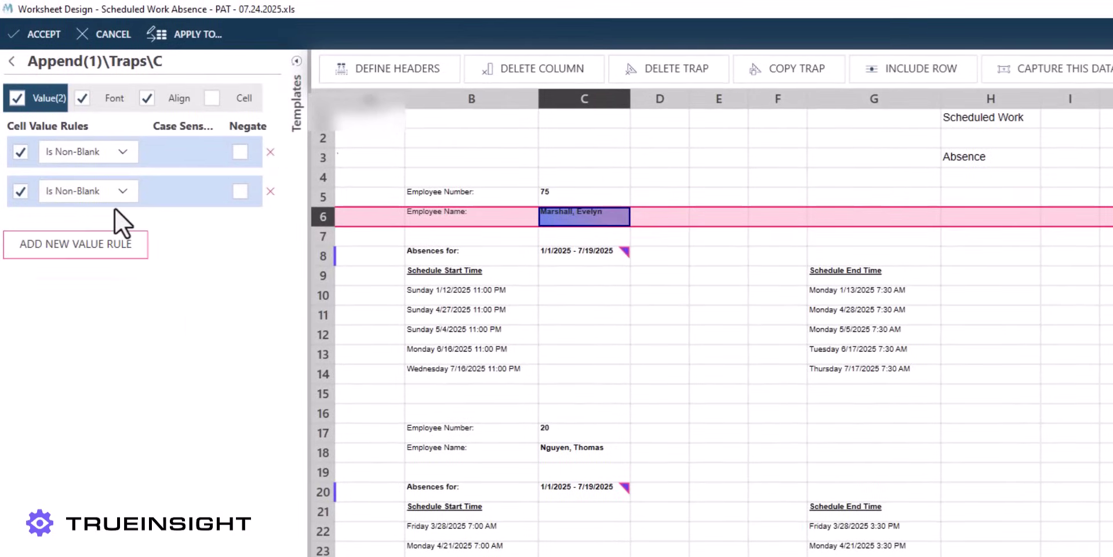
{"action": "left_click", "coordinate": [123, 192]}
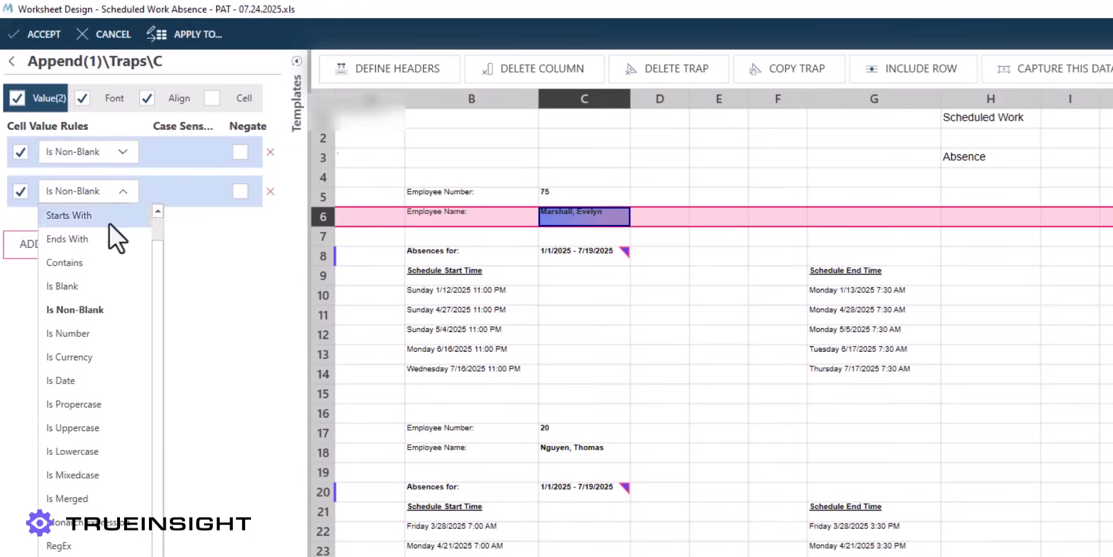
{"action": "left_click", "coordinate": [97, 259]}
{"action": "left_click", "coordinate": [84, 223]}
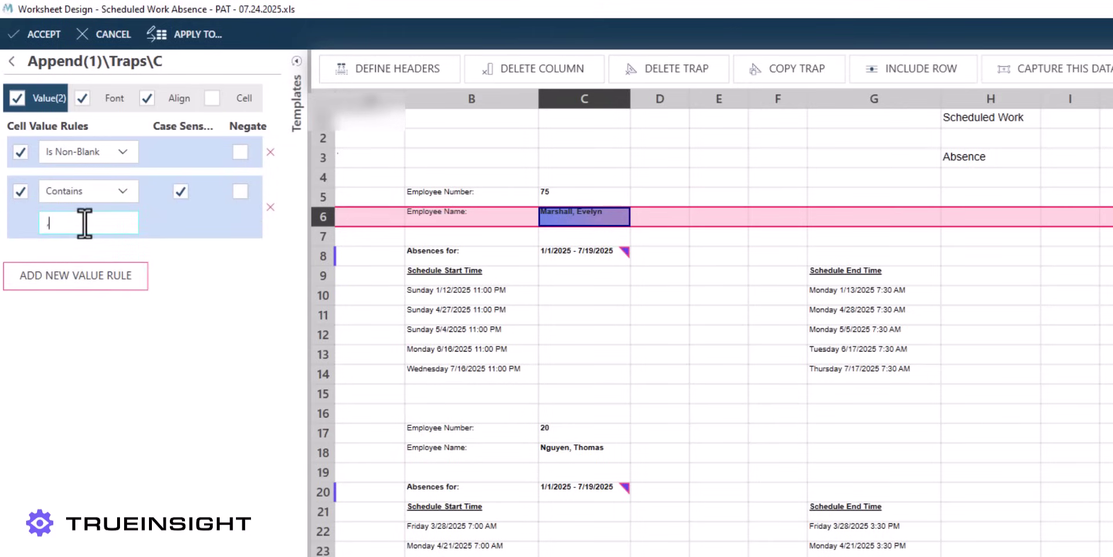
{"action": "type", "text": ","}
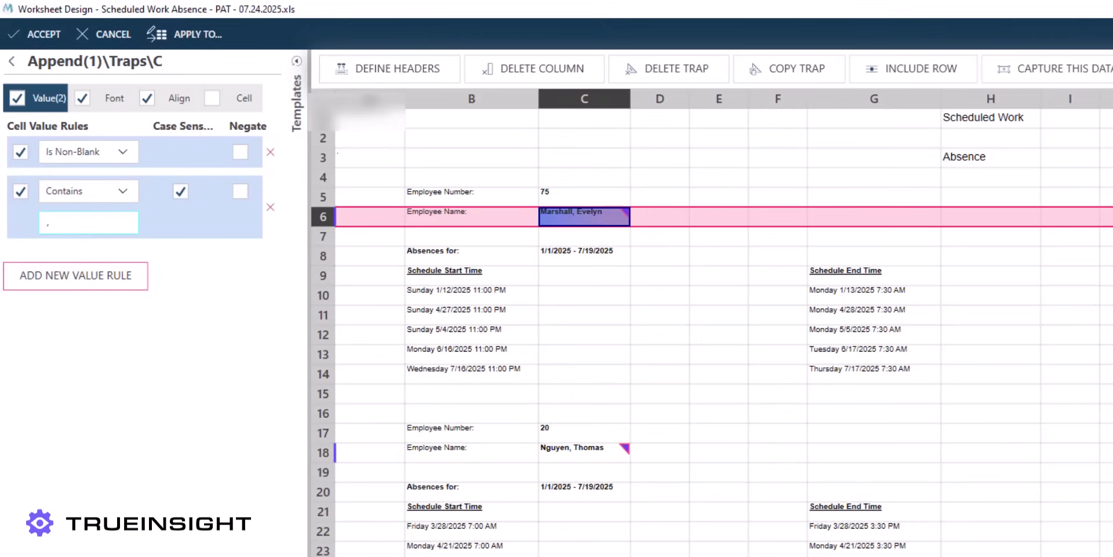
{"action": "left_click", "coordinate": [12, 61]}
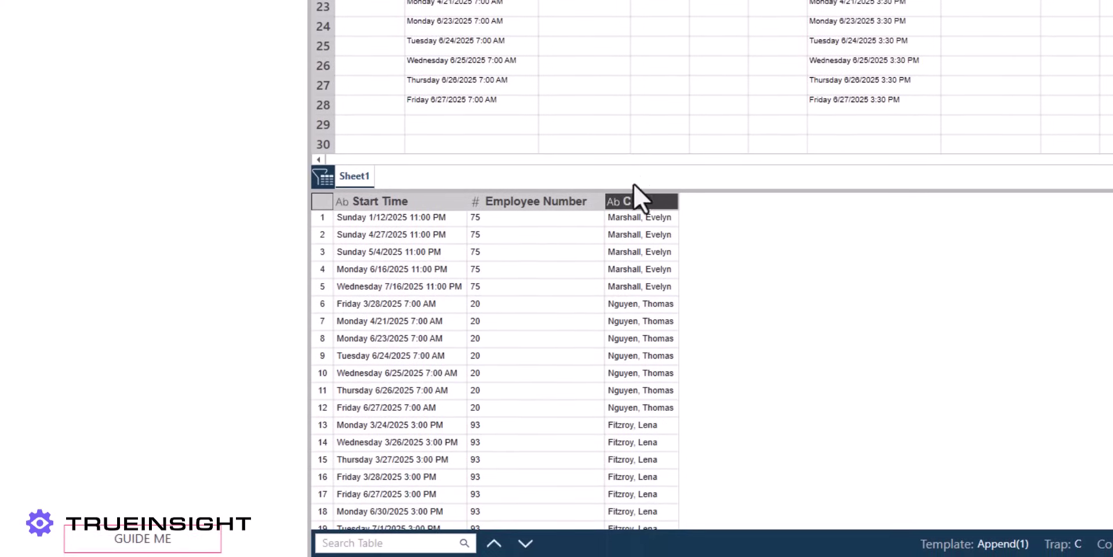
Step: Rename column C to 'Employee Name'
{"action": "double_click", "coordinate": [635, 210]}
{"action": "type", "text": "Employee Name"}
{"action": "key", "text": "Return"}
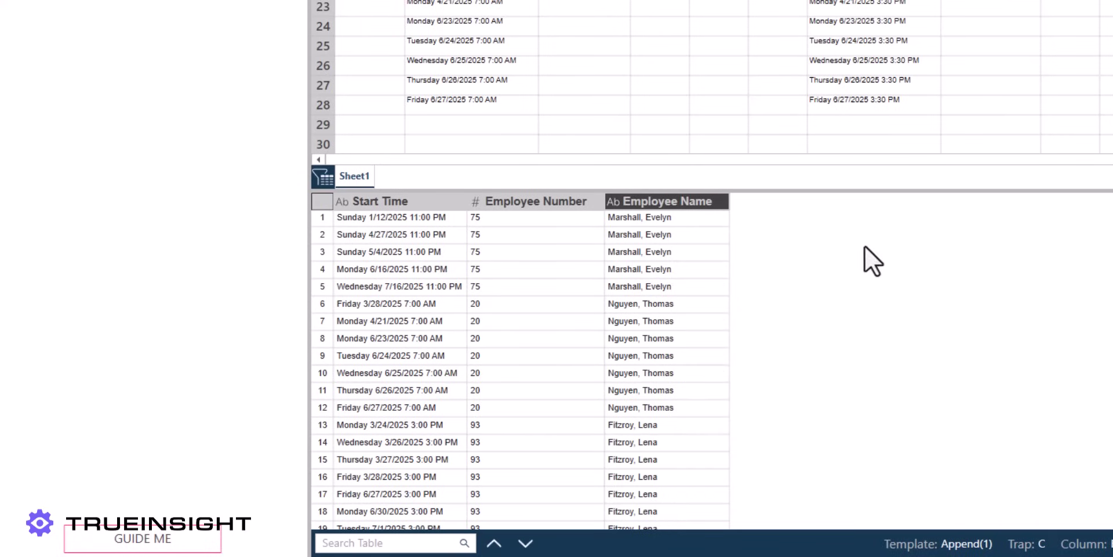
Step: Apply the worksheet design to Sheet1 to load the three-column absence table
{"action": "scroll", "coordinate": [653, 292], "scroll_direction": "down", "scroll_amount": 10}
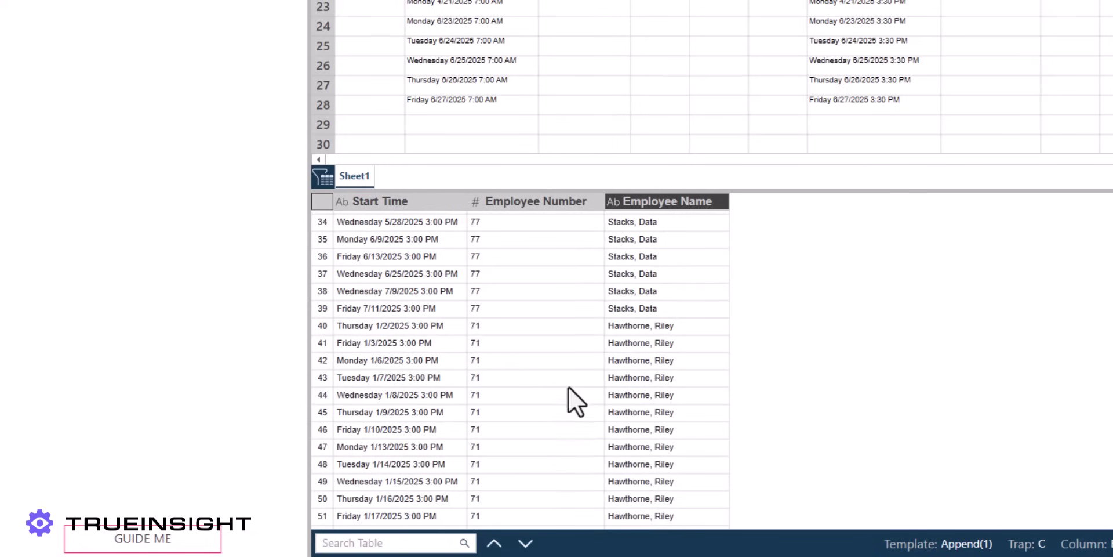
{"action": "scroll", "coordinate": [618, 443], "scroll_direction": "down", "scroll_amount": 10}
{"action": "scroll", "coordinate": [504, 406], "scroll_direction": "down", "scroll_amount": 5}
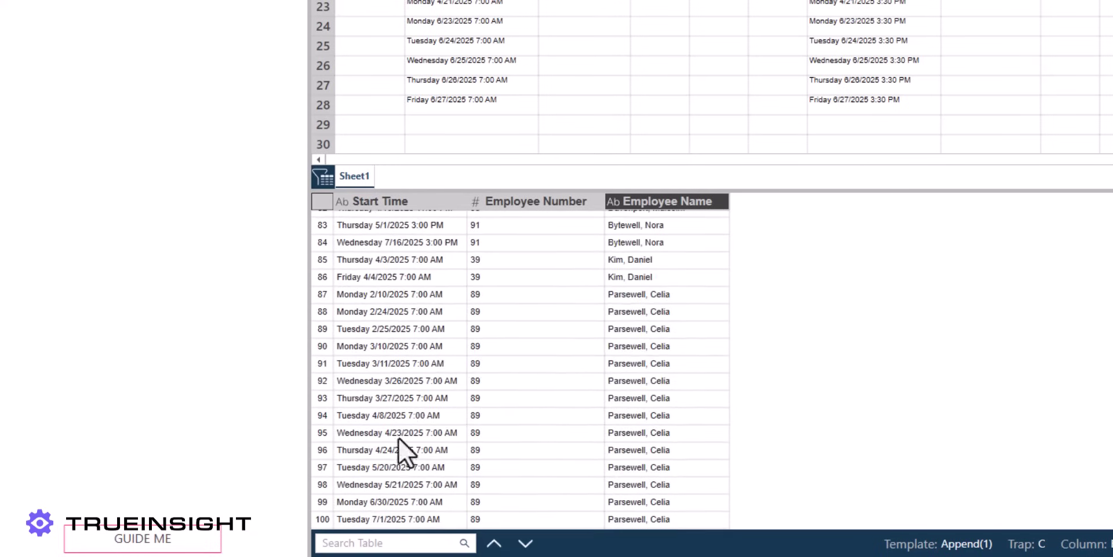
{"action": "scroll", "coordinate": [542, 453], "scroll_direction": "up", "scroll_amount": 13}
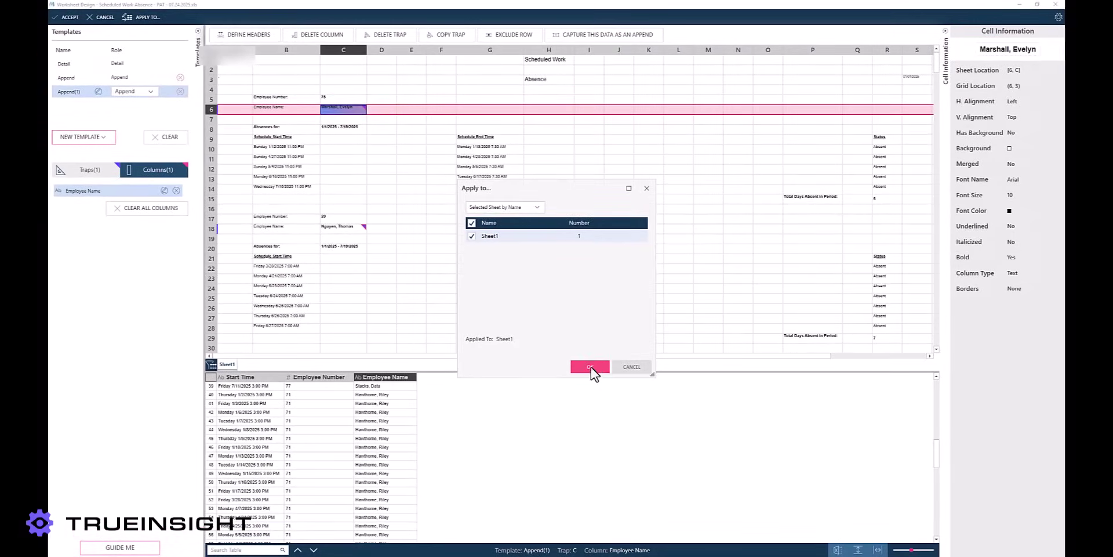
{"action": "left_click", "coordinate": [617, 356]}
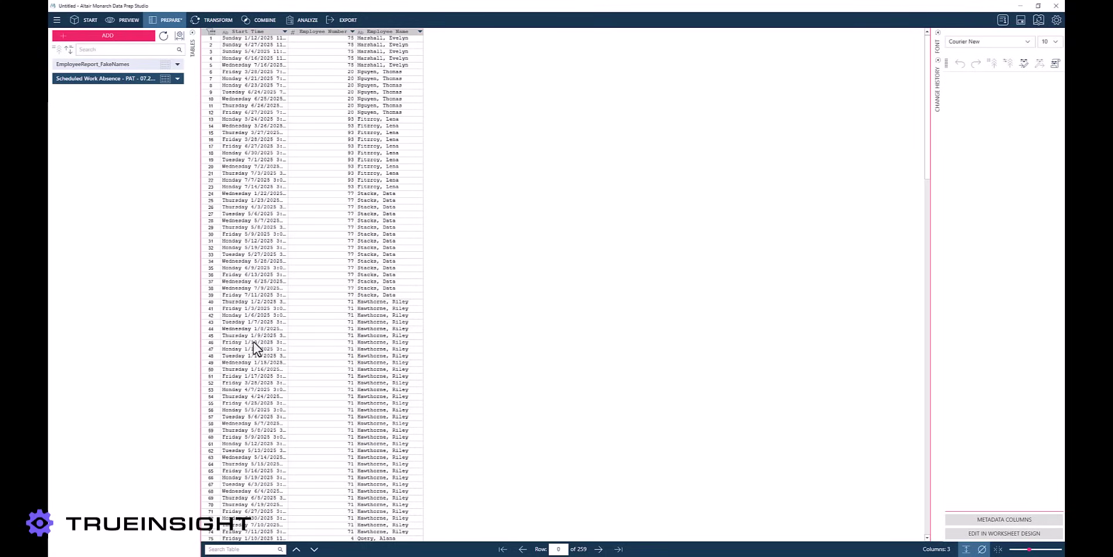
Step: Display the EmployeeReport_FakeNames table with its 27 employee rows
{"action": "left_click", "coordinate": [145, 64]}
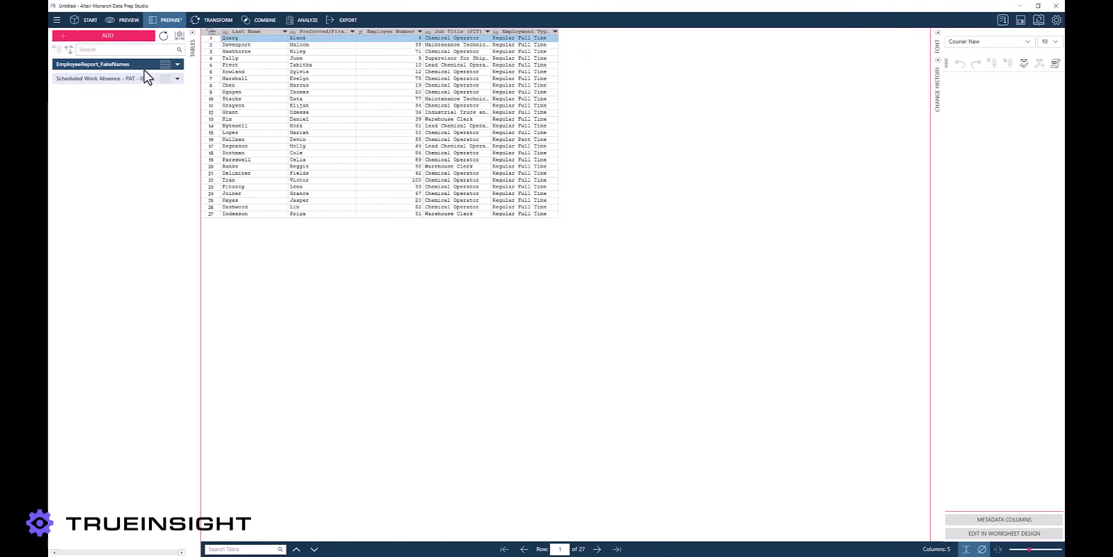